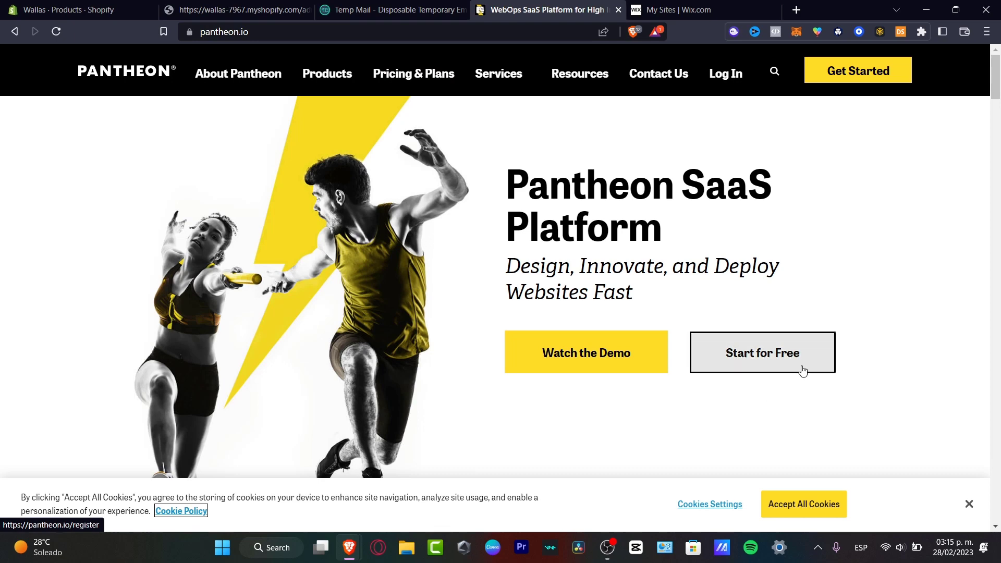
- Close the cookie notice on the Pantheon homepage and open the registration form
{"action": "left_click", "coordinate": [968, 503]}
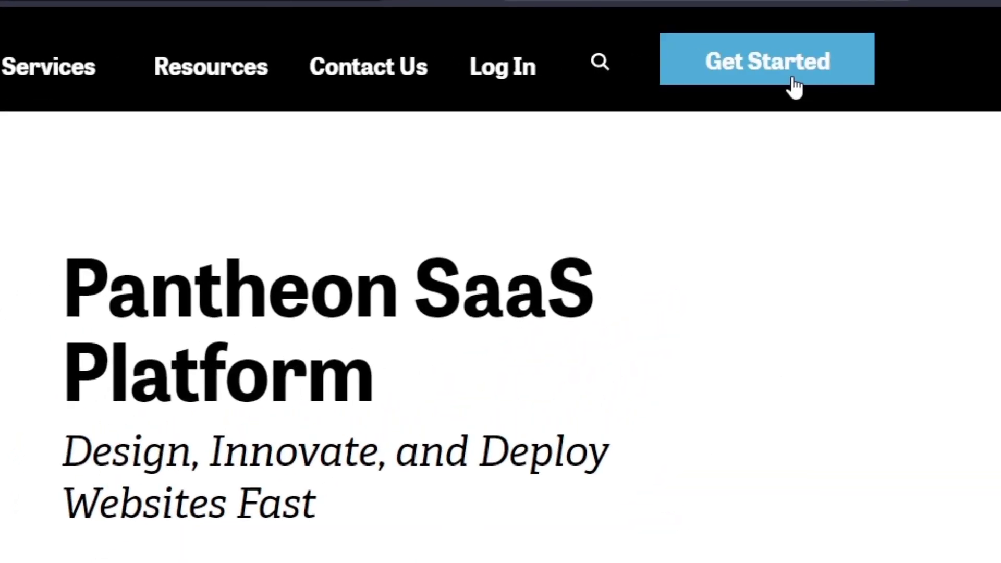
{"action": "left_click", "coordinate": [795, 88]}
{"action": "scroll", "coordinate": [797, 206], "scroll_direction": "down", "scroll_amount": 4}
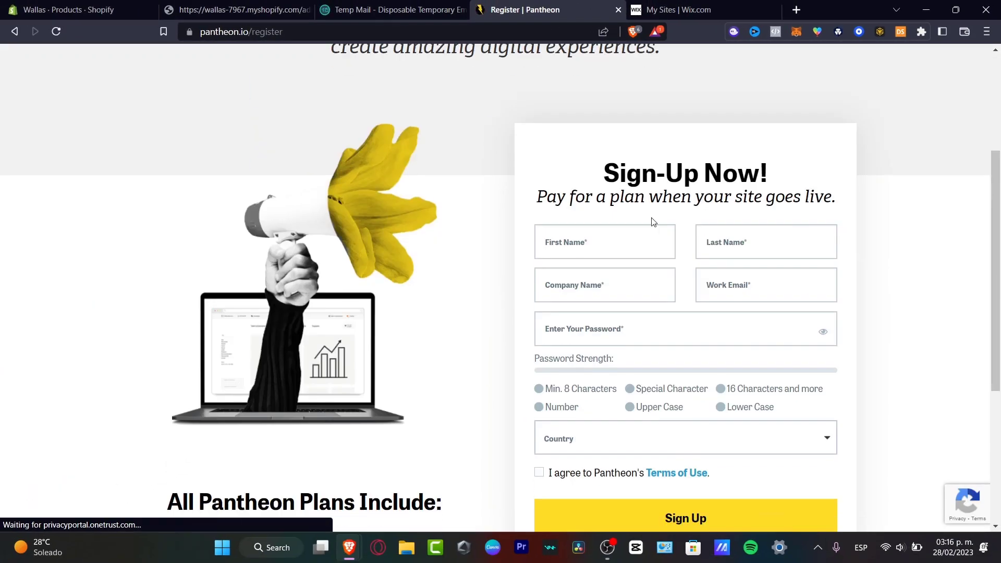
{"action": "scroll", "coordinate": [894, 287], "scroll_direction": "down", "scroll_amount": 3}
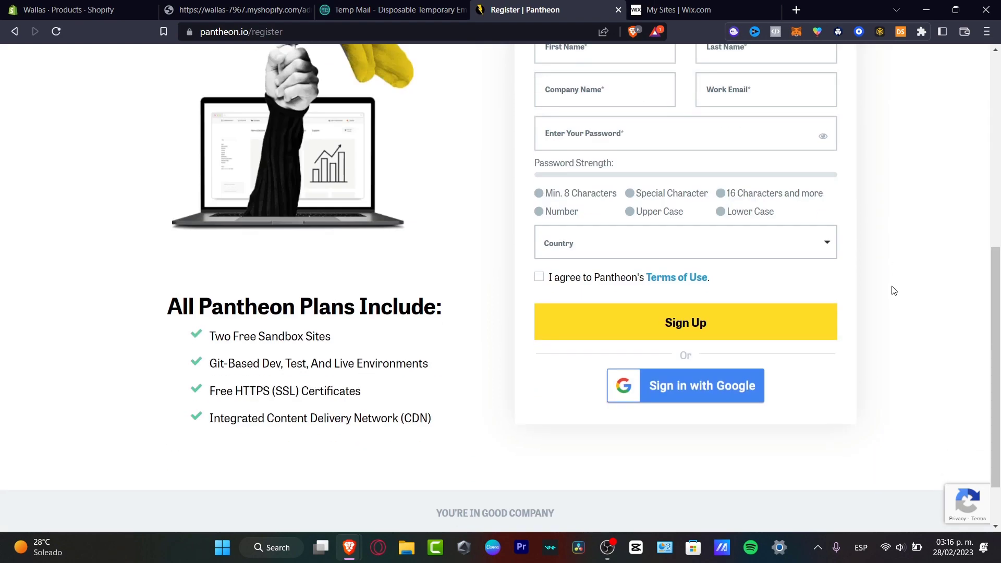
- Agree to Pantheon's Terms of Use, submit the sign-up form and dismiss the offer to save the password
{"action": "left_click", "coordinate": [657, 137]}
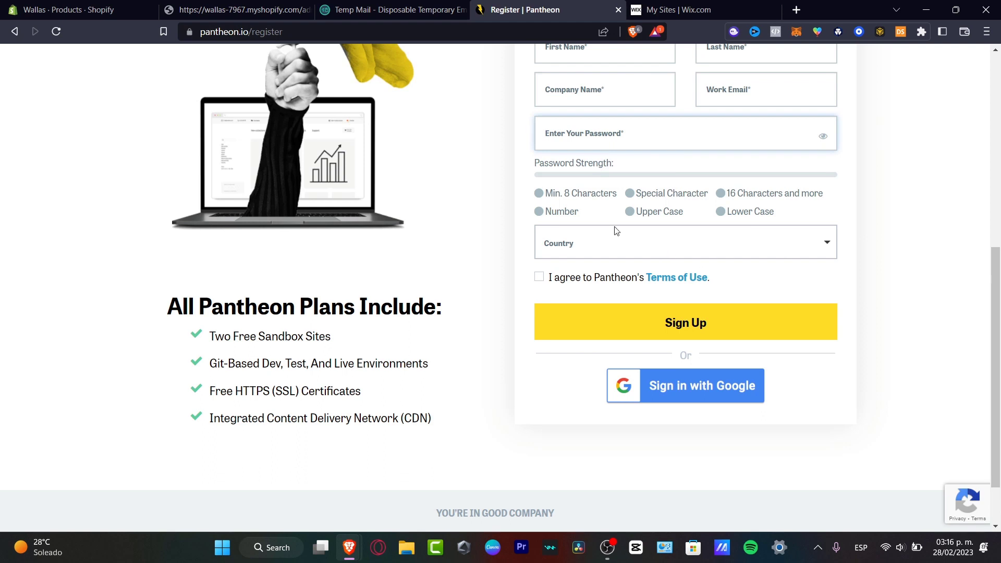
{"action": "left_click", "coordinate": [539, 281]}
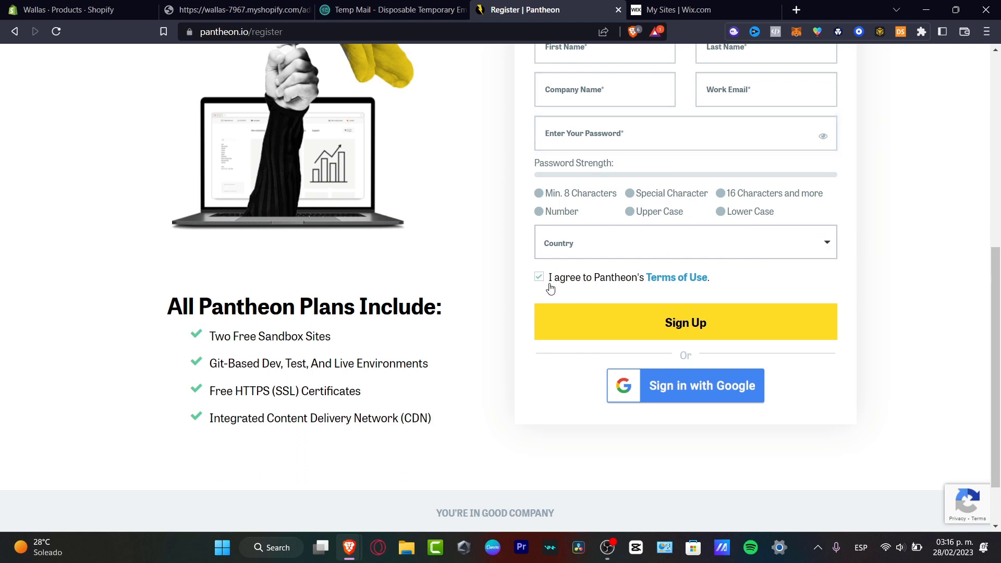
{"action": "left_click", "coordinate": [700, 337]}
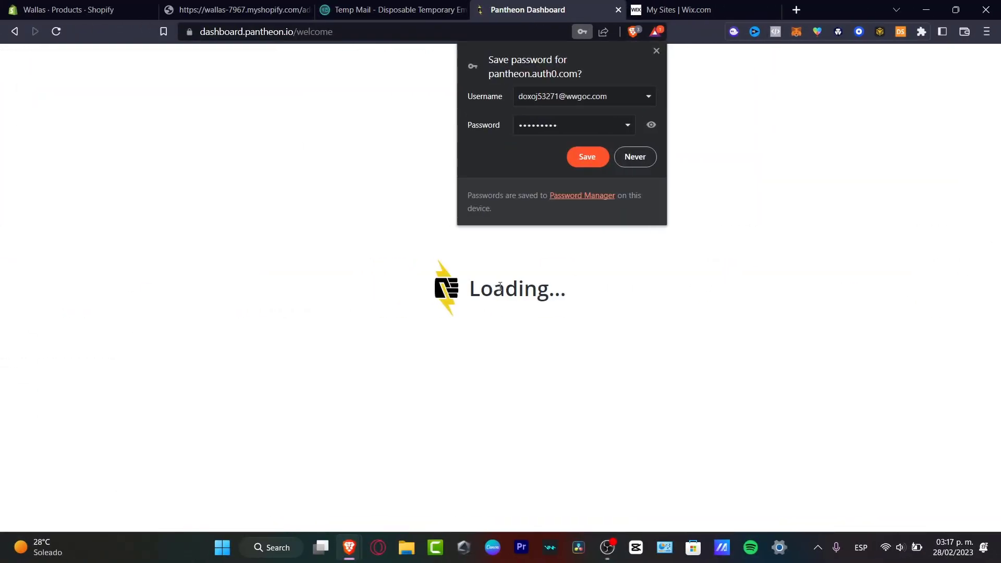
{"action": "left_click", "coordinate": [656, 51]}
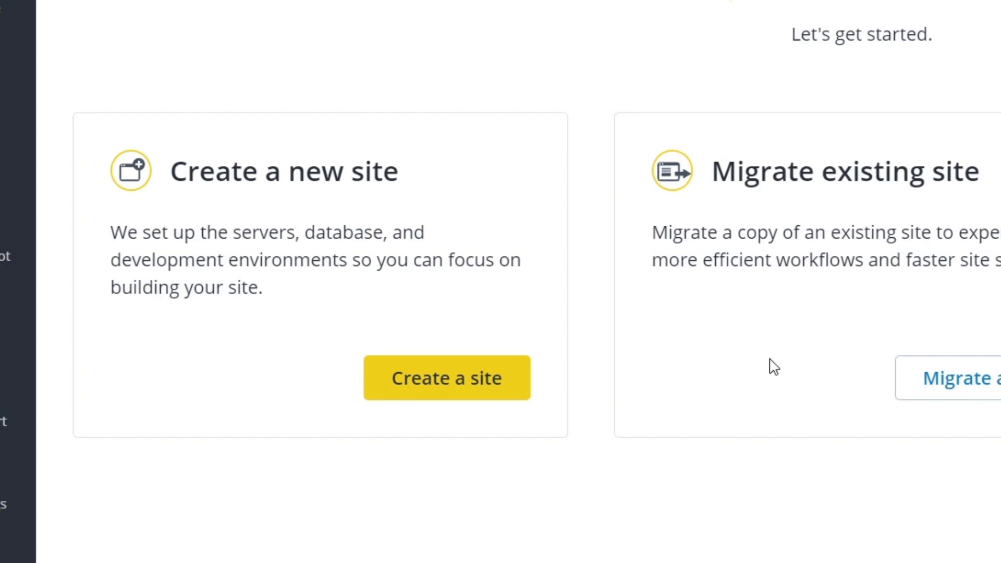
- Create a new WordPress site named xpresstech and start its deployment
{"action": "left_click", "coordinate": [475, 382]}
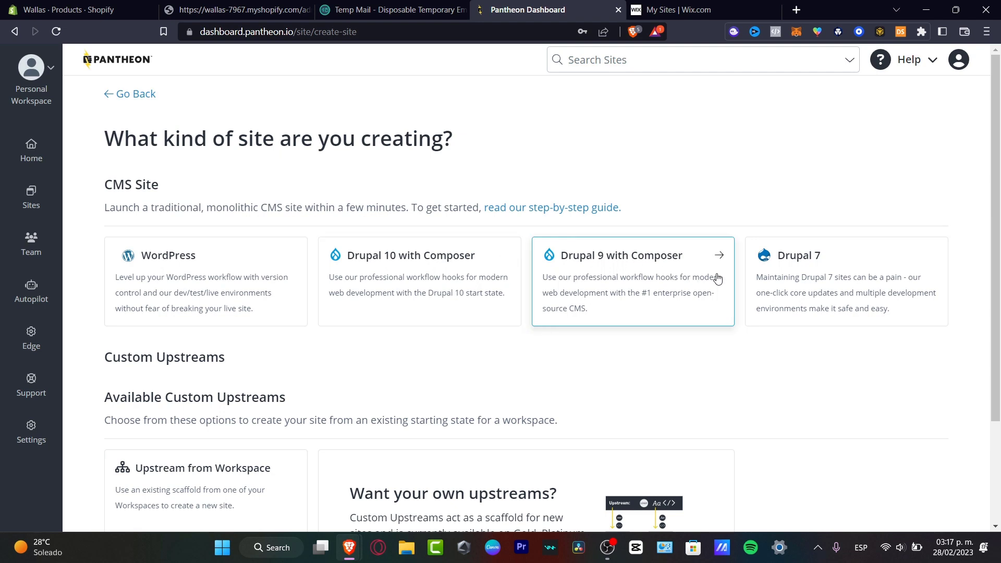
{"action": "left_click", "coordinate": [224, 300]}
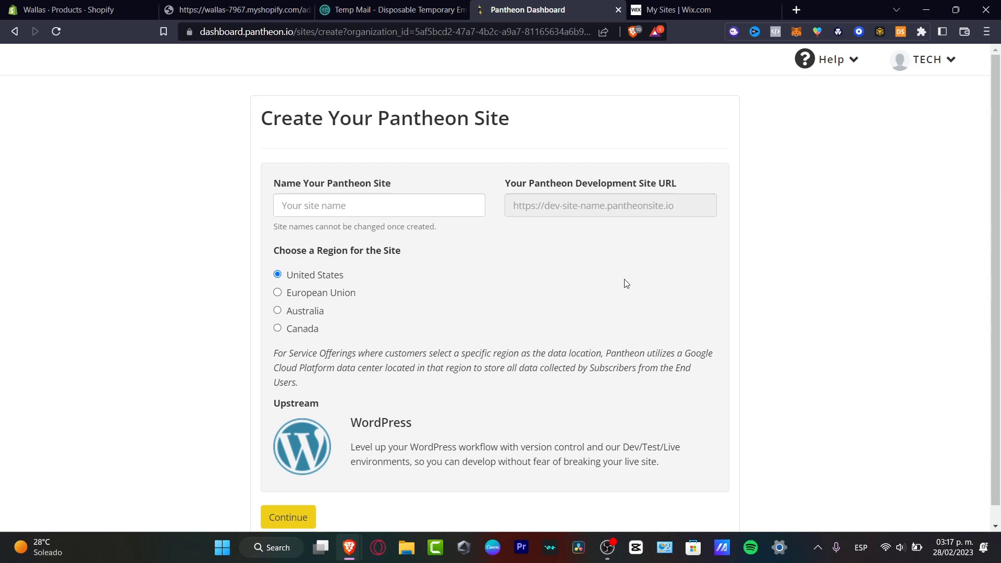
{"action": "left_click_drag", "start_coordinate": [286, 183], "coordinate": [391, 183]}
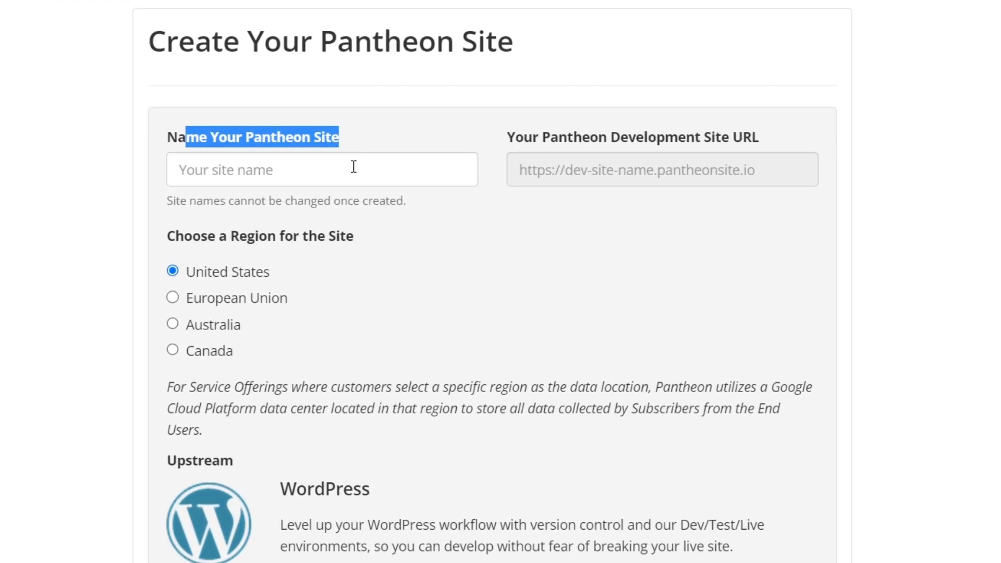
{"action": "left_click", "coordinate": [353, 170]}
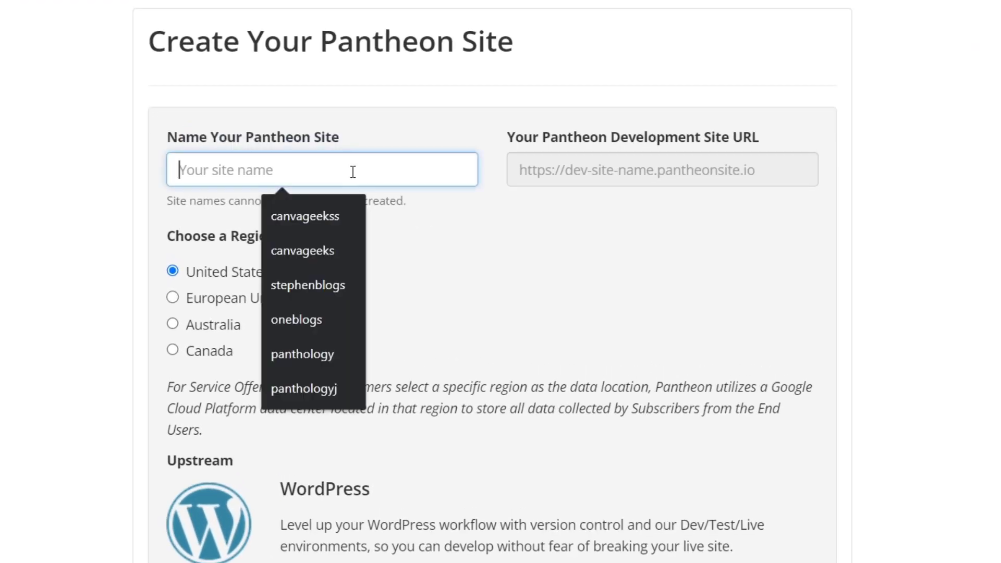
{"action": "type", "text": "xpresstech"}
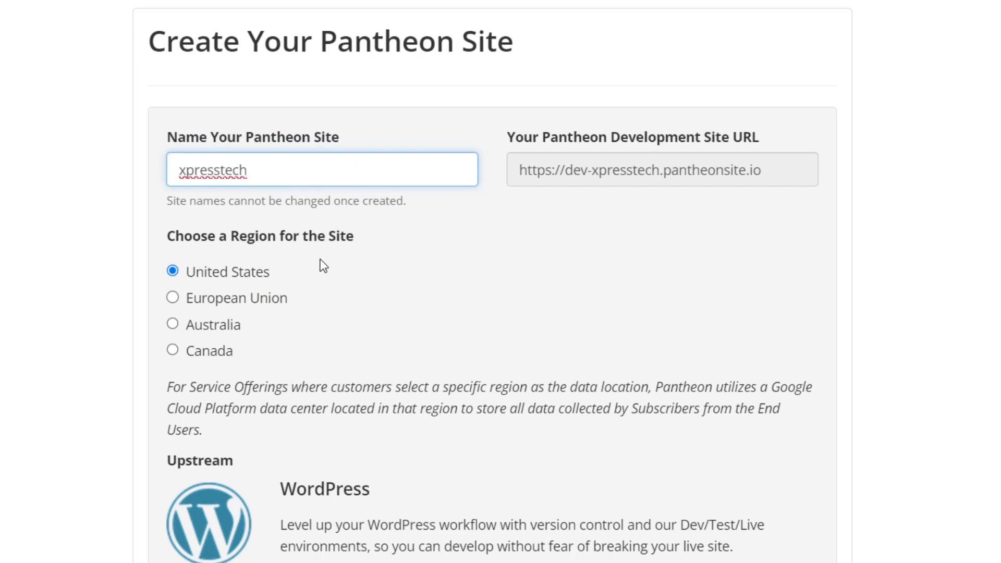
{"action": "scroll", "coordinate": [271, 267], "scroll_direction": "down", "scroll_amount": 1}
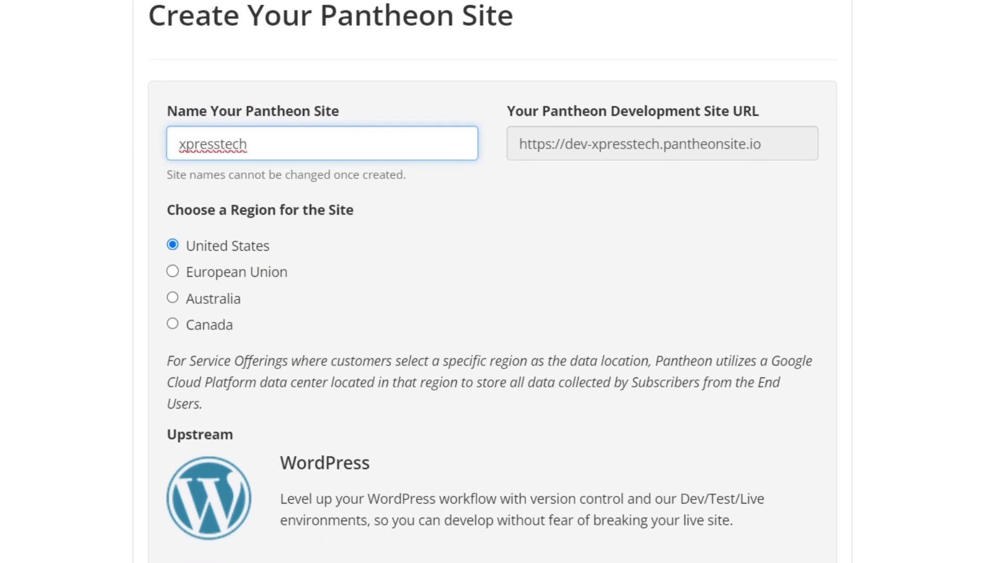
{"action": "key", "text": "Return"}
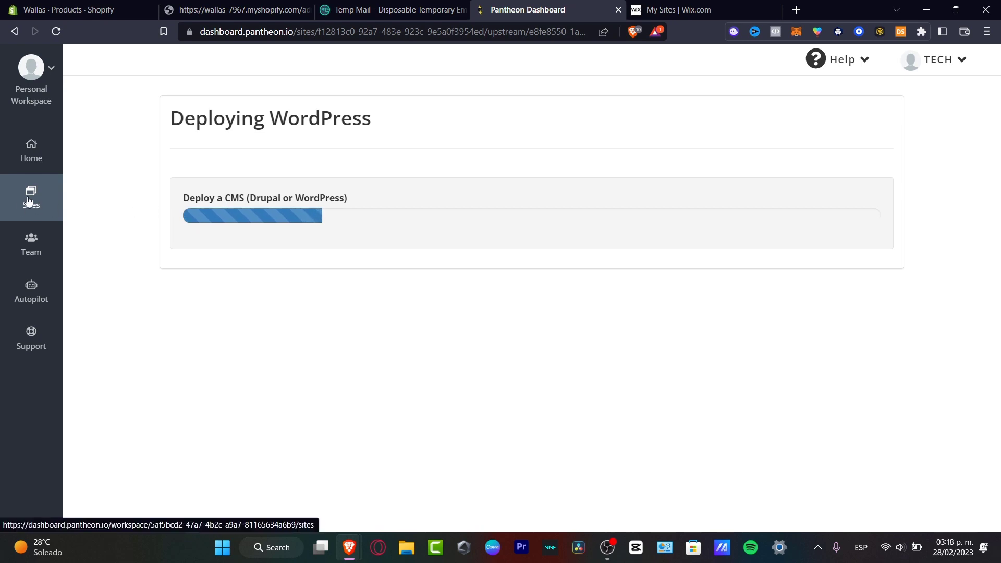
- Open the xpresstech development site and continue its WordPress installation in English (United States)
{"action": "left_click", "coordinate": [29, 199]}
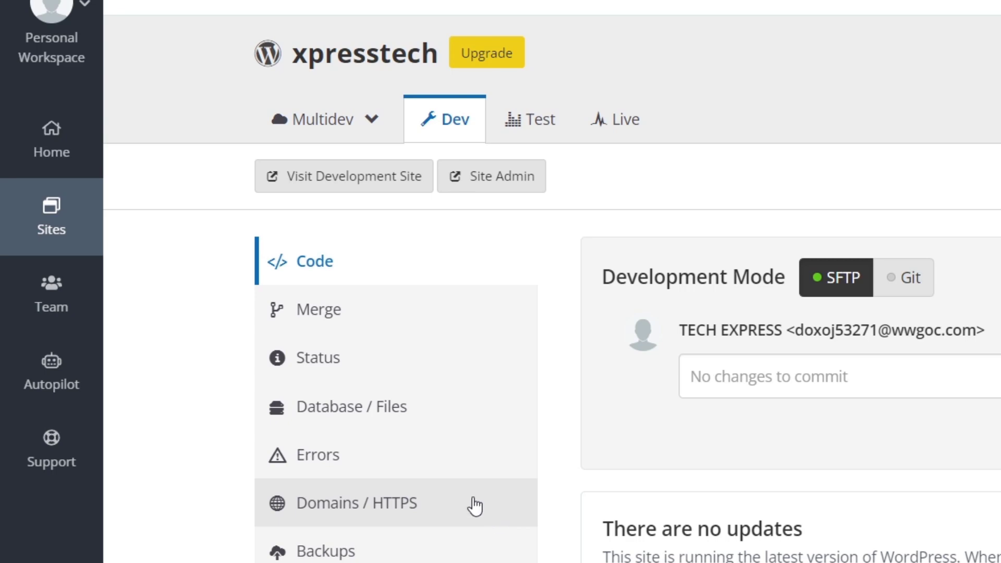
{"action": "left_click", "coordinate": [322, 196]}
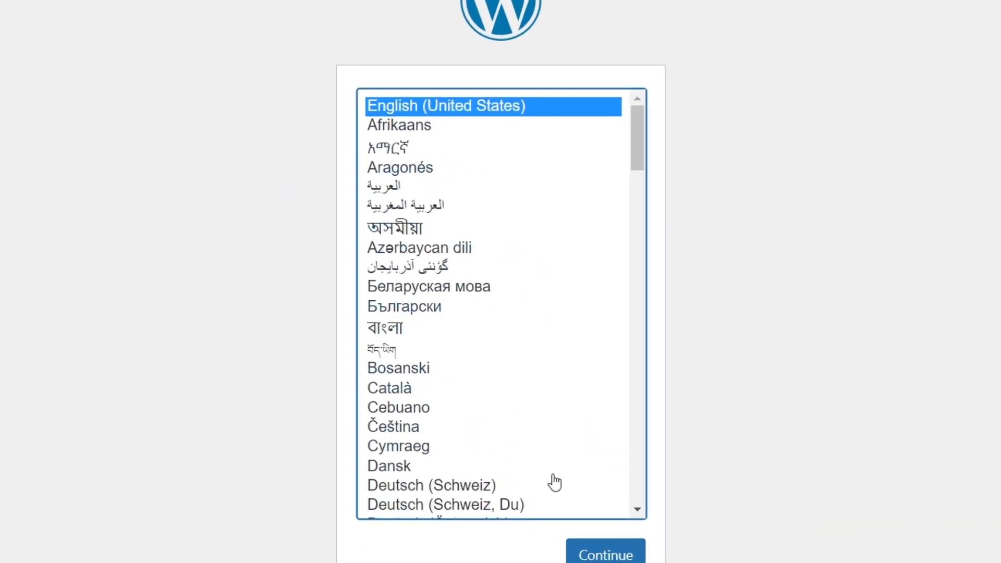
{"action": "left_click", "coordinate": [587, 554]}
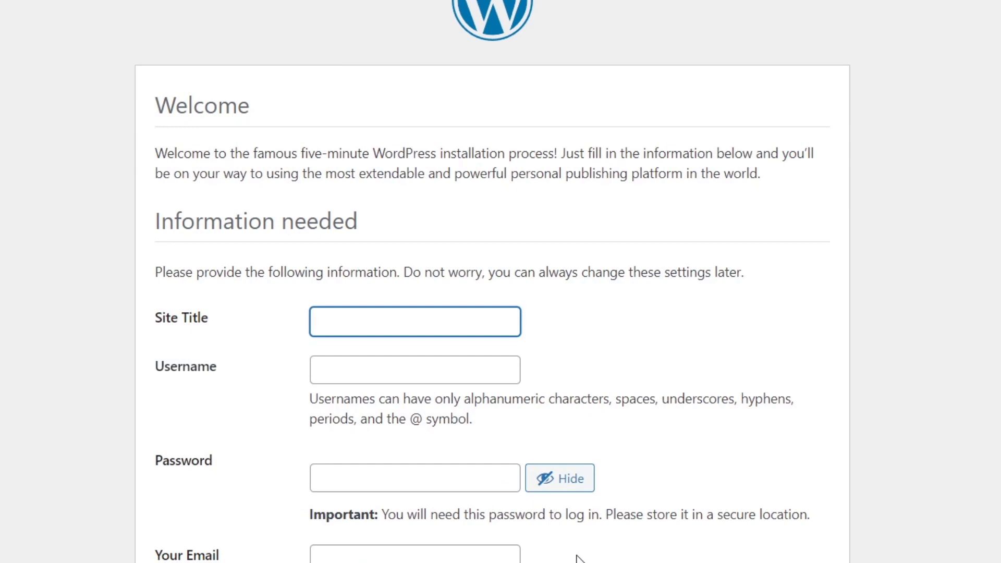
- Fill in the site title mytechxpress, the username, the account password and the e-mail, and install WordPress
{"action": "scroll", "coordinate": [578, 558], "scroll_direction": "down", "scroll_amount": 3}
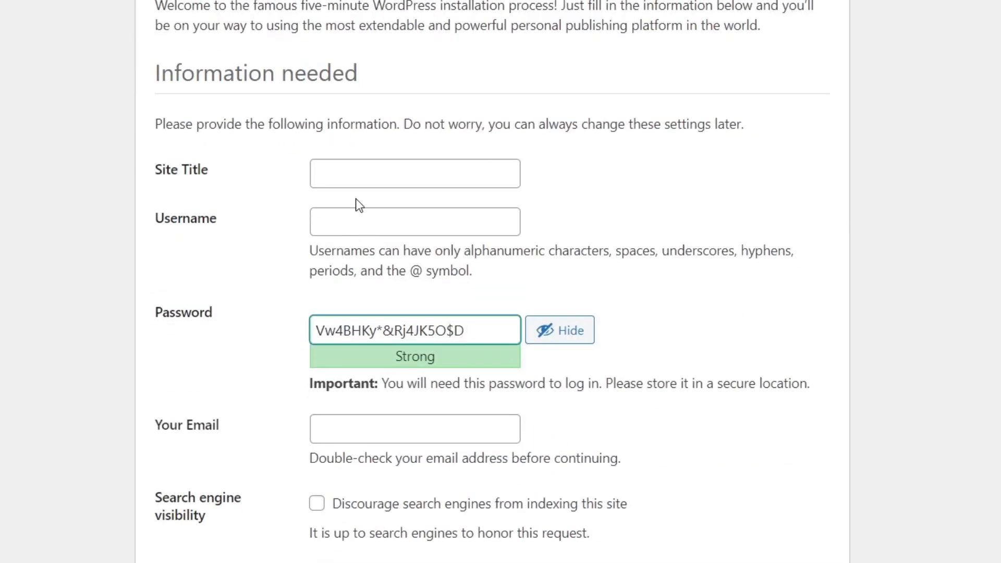
{"action": "left_click", "coordinate": [363, 179]}
{"action": "left_click", "coordinate": [345, 227]}
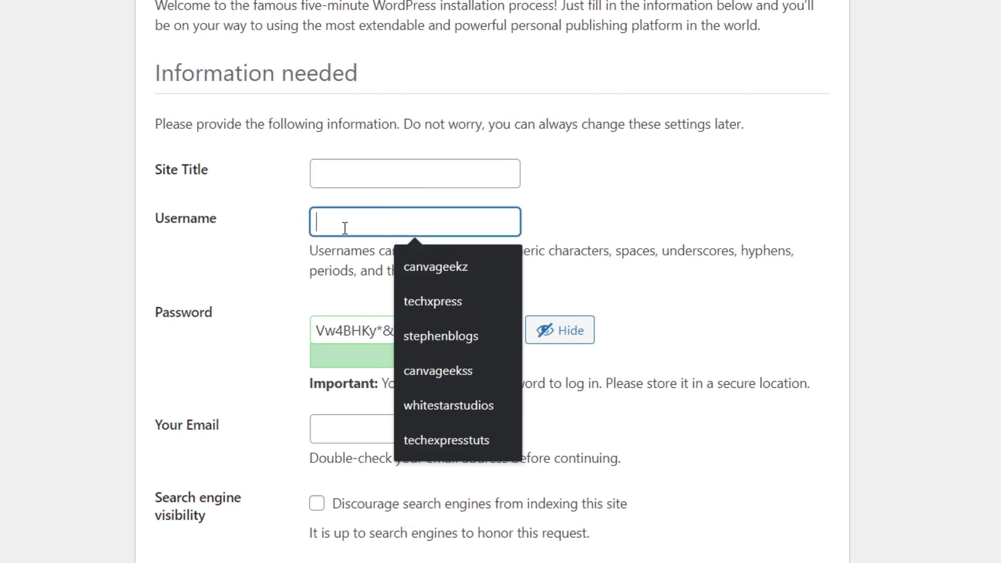
{"action": "left_click", "coordinate": [338, 342]}
{"action": "left_click", "coordinate": [352, 442]}
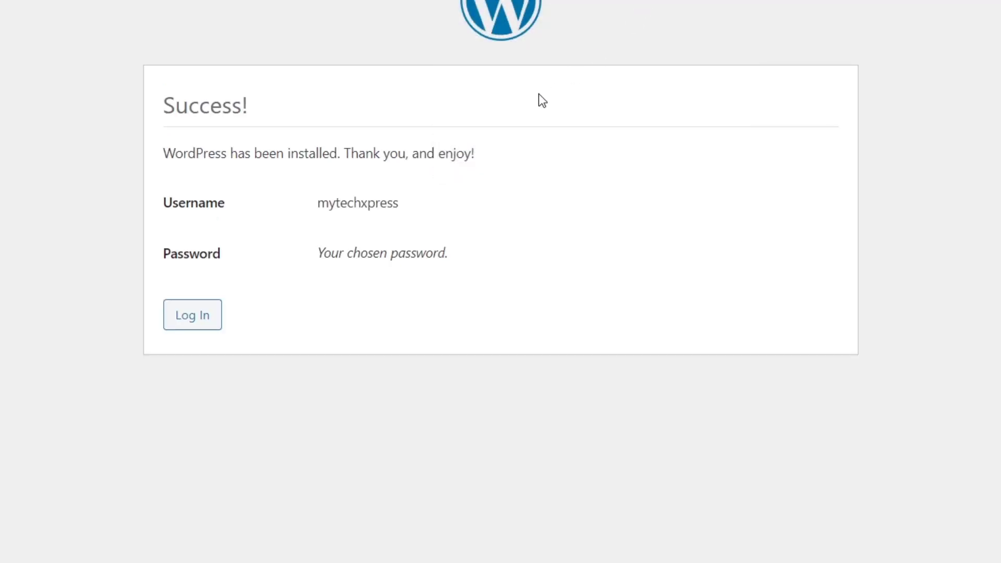
- Log in to the new WordPress site with the account e-mail and password, and dismiss the offer to save the password
{"action": "left_click_drag", "start_coordinate": [318, 204], "coordinate": [387, 203]}
{"action": "left_click_drag", "start_coordinate": [265, 256], "coordinate": [439, 243]}
{"action": "left_click", "coordinate": [205, 316]}
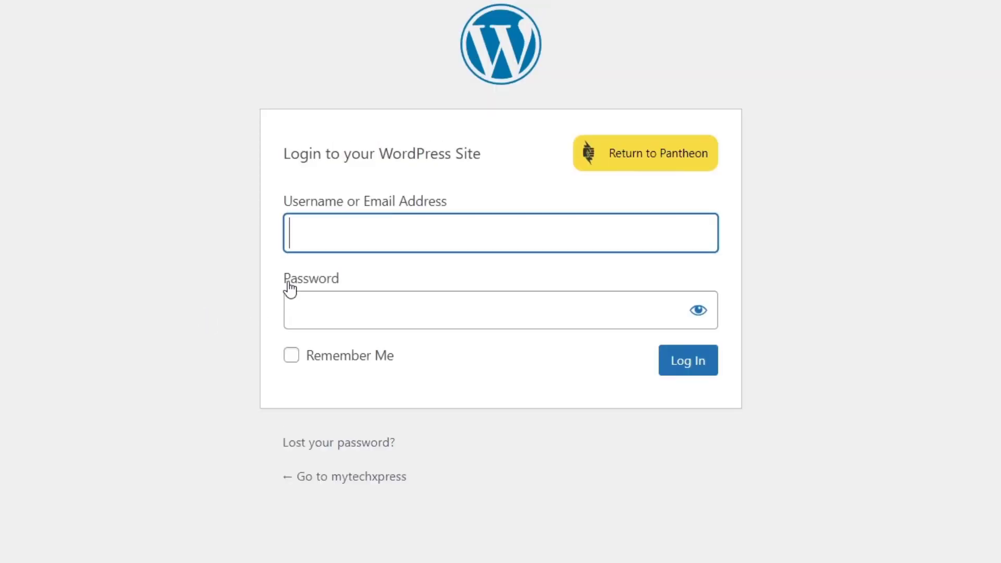
{"action": "key", "text": "ctrl+v"}
{"action": "left_click", "coordinate": [444, 320]}
{"action": "type", "text": "••••"}
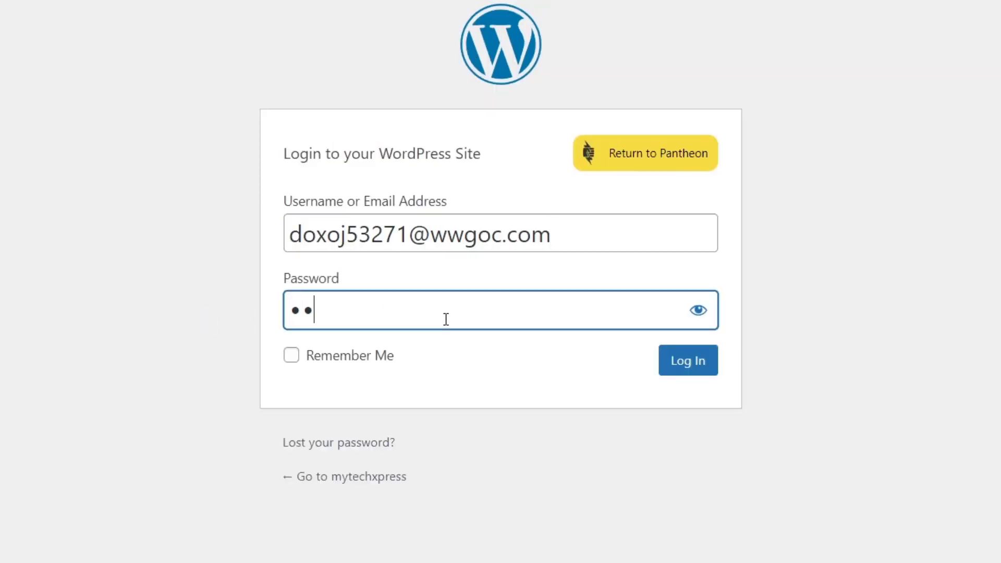
{"action": "key", "text": "BackSpace"}
{"action": "key", "text": "BackSpace"}
{"action": "key", "text": "BackSpace"}
{"action": "key", "text": "BackSpace"}
{"action": "type", "text": "•••••••••"}
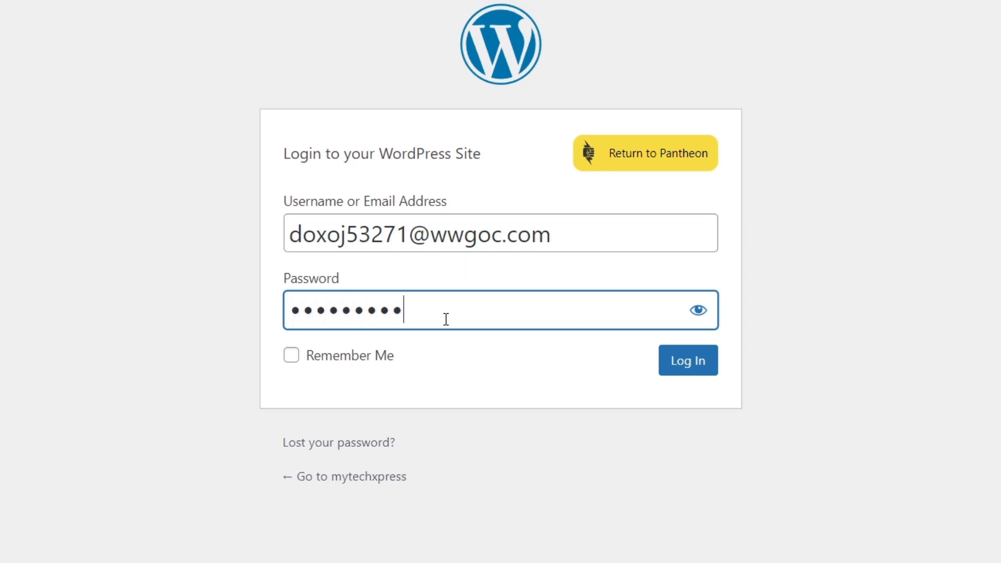
{"action": "left_click", "coordinate": [711, 367]}
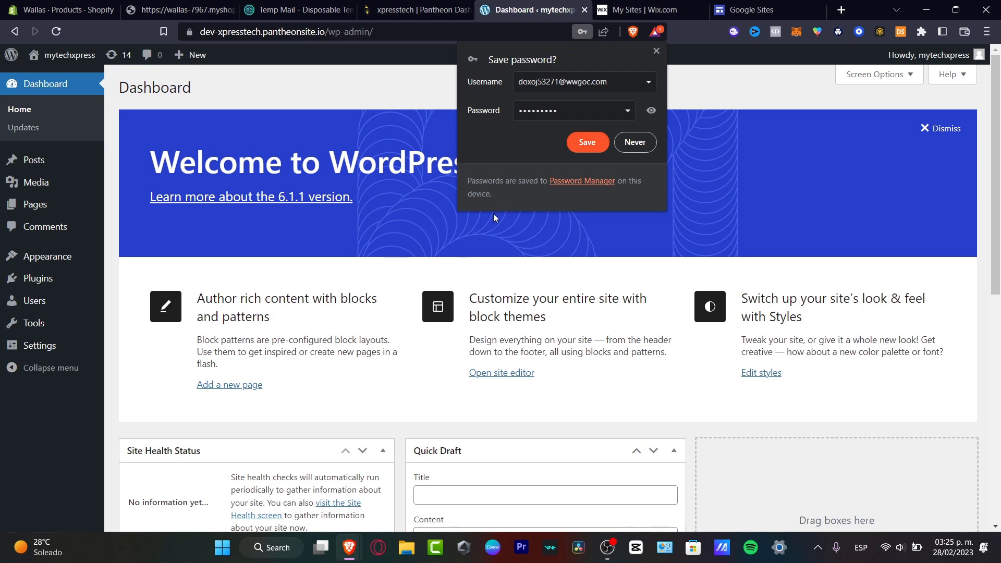
{"action": "left_click", "coordinate": [655, 51]}
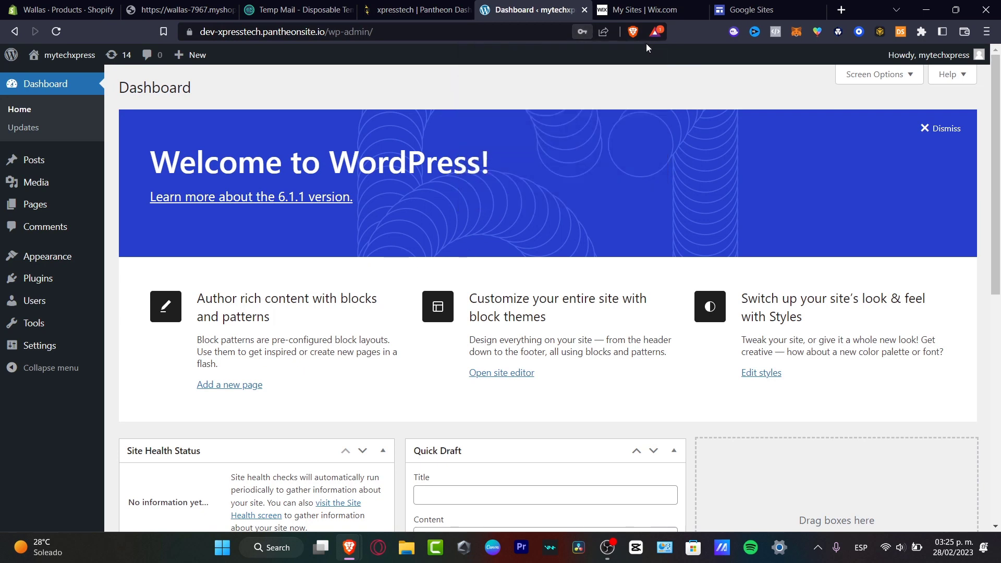
- Find the Classic Editor plugin among the plugins available to add, install it and activate it
{"action": "left_click", "coordinate": [50, 277]}
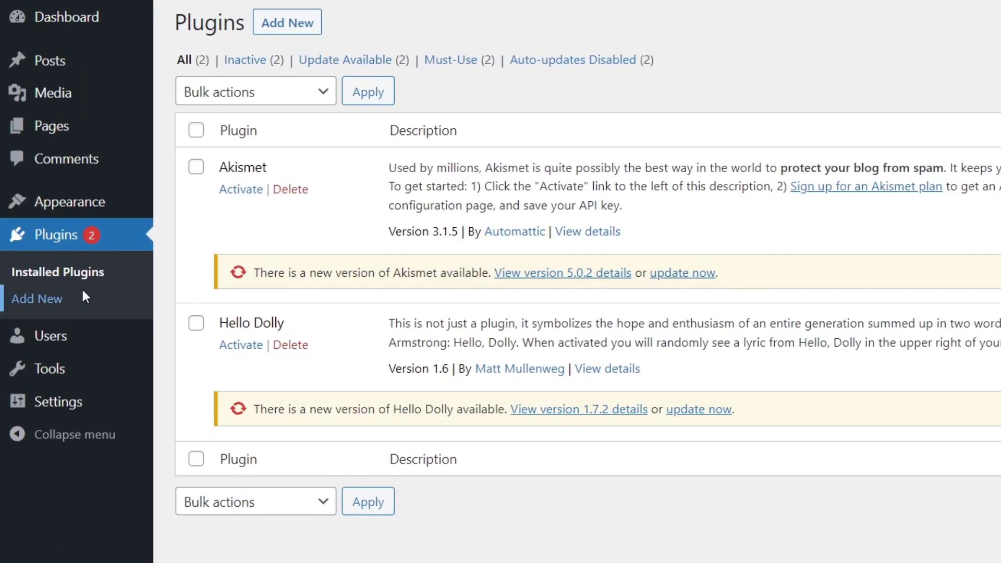
{"action": "left_click", "coordinate": [85, 297]}
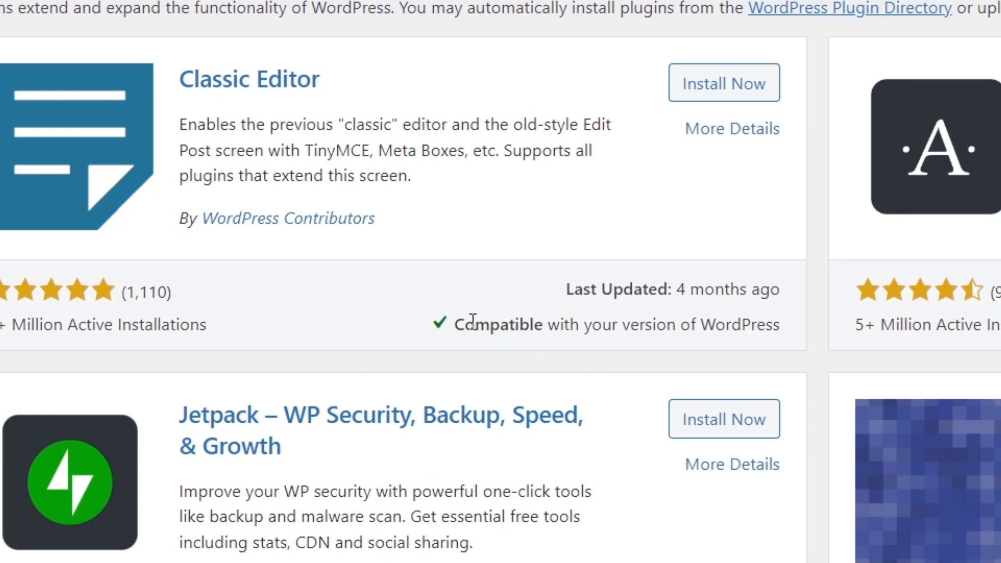
{"action": "left_click_drag", "start_coordinate": [473, 320], "coordinate": [777, 321]}
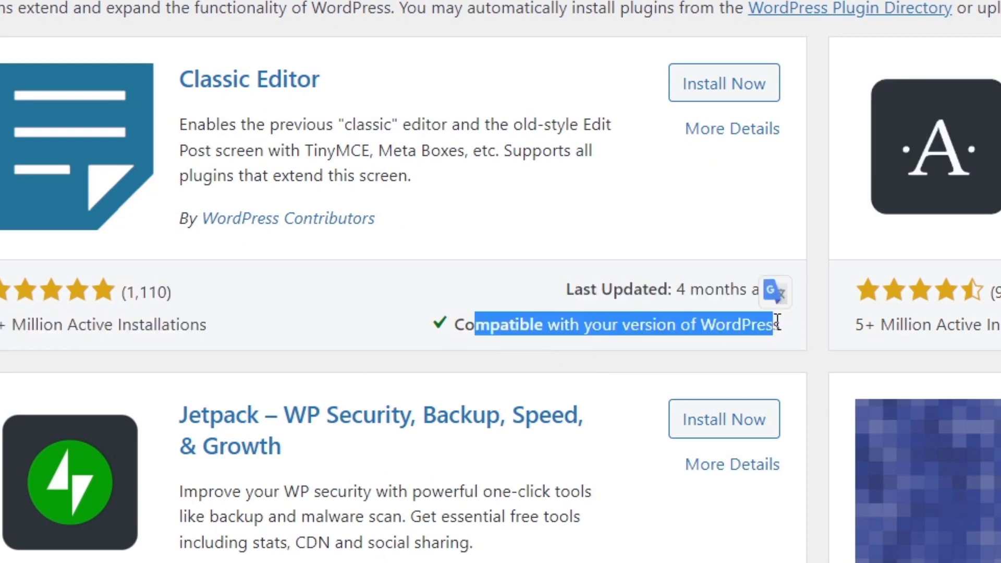
{"action": "left_click", "coordinate": [834, 358]}
{"action": "left_click", "coordinate": [730, 94]}
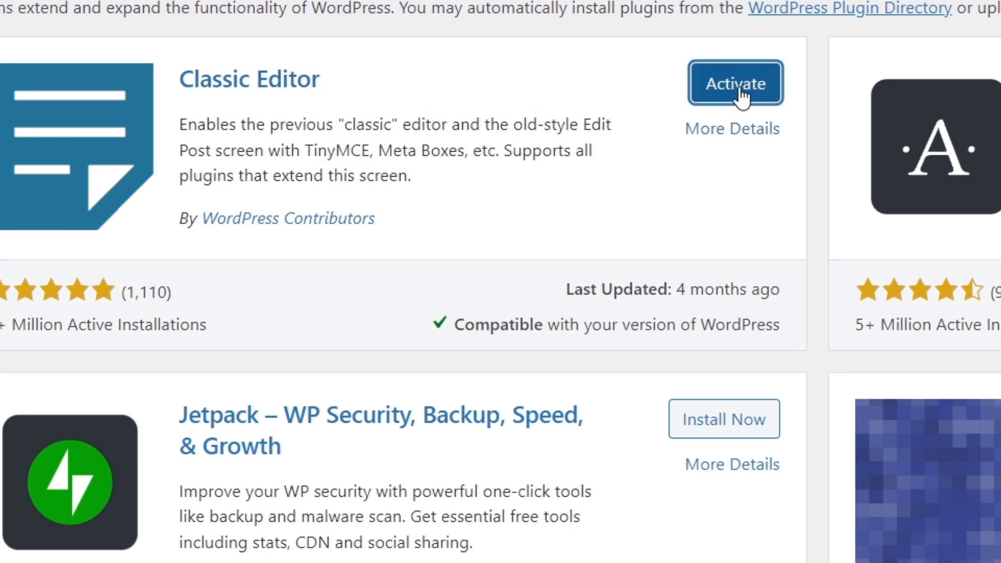
{"action": "left_click", "coordinate": [740, 86]}
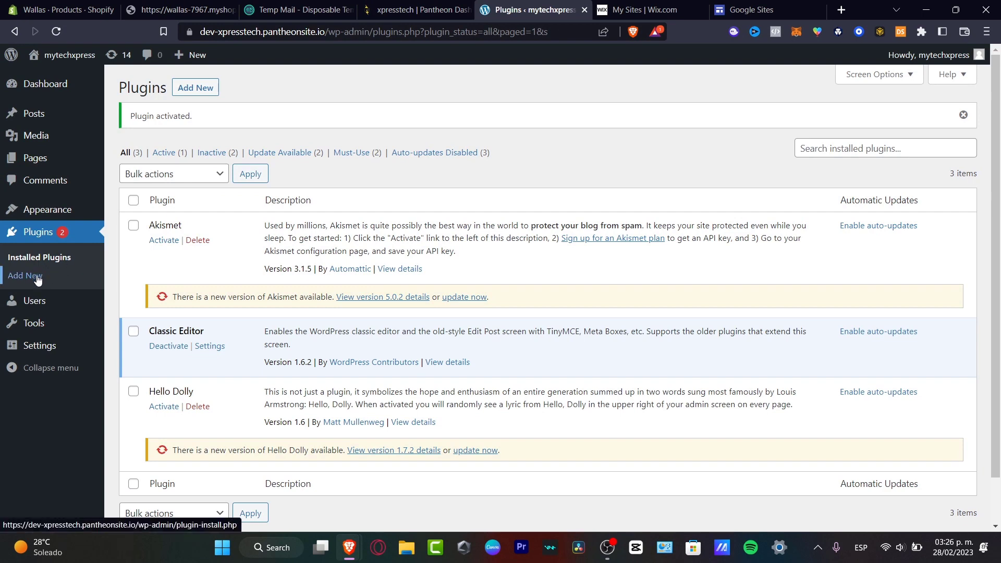
- Search the available plugins for elementor and install the Elementor Website Builder plugin
{"action": "left_click", "coordinate": [193, 91]}
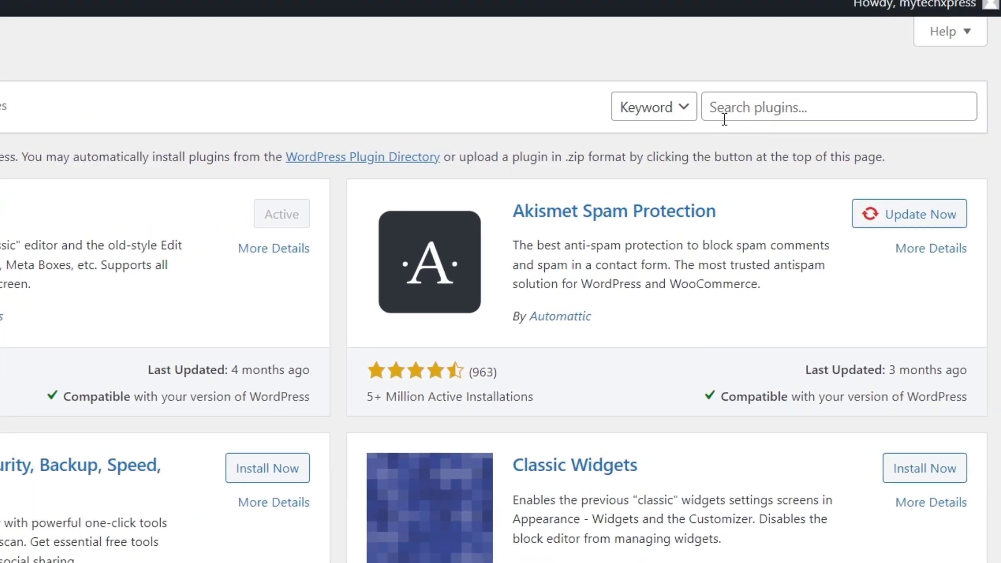
{"action": "left_click", "coordinate": [819, 117]}
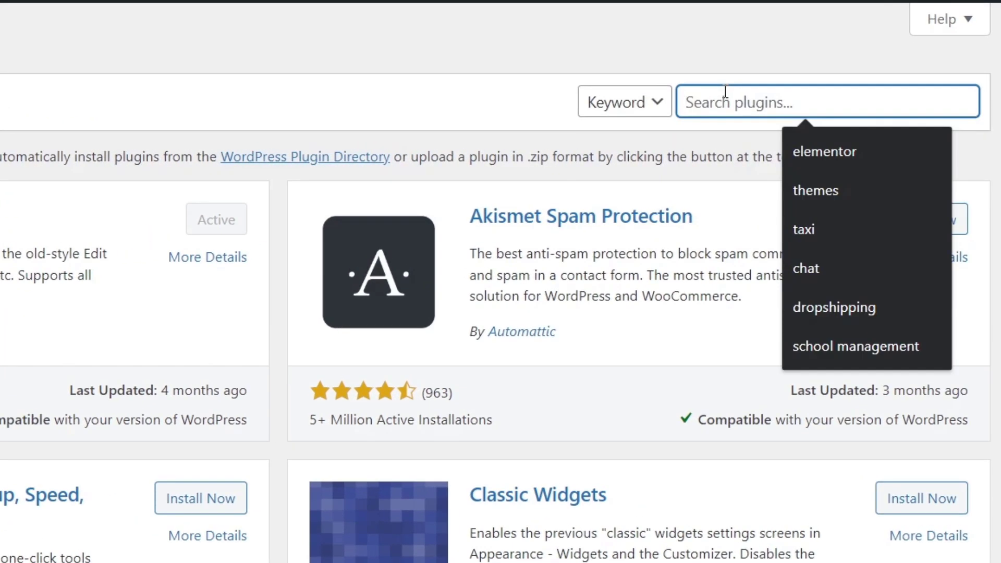
{"action": "type", "text": "elementor"}
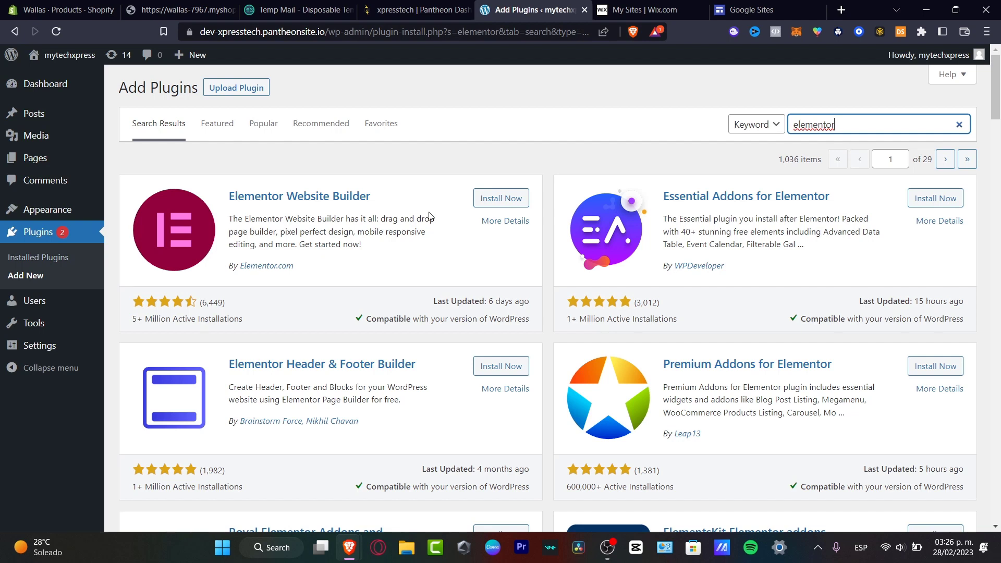
{"action": "left_click", "coordinate": [519, 200]}
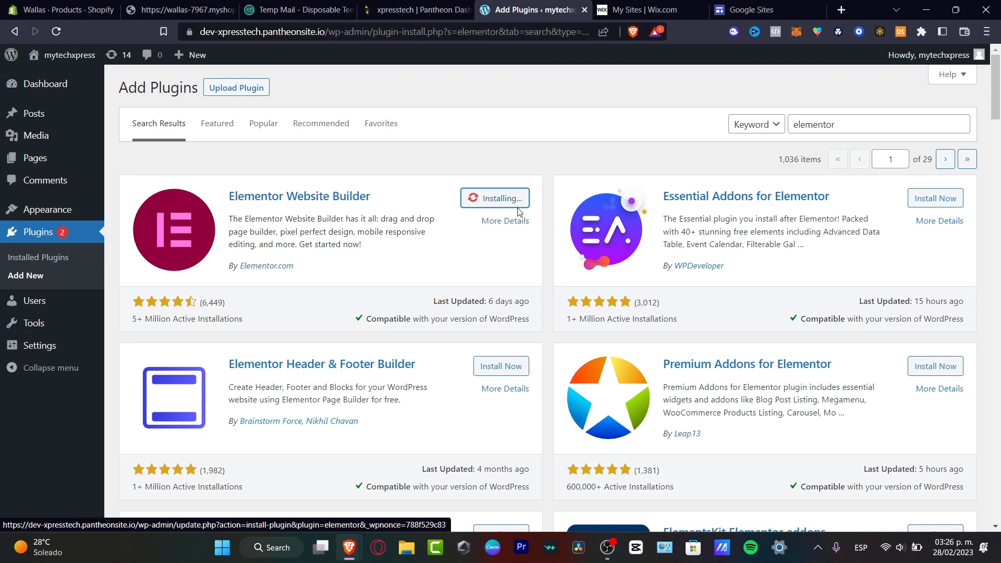
{"action": "left_click", "coordinate": [428, 6]}
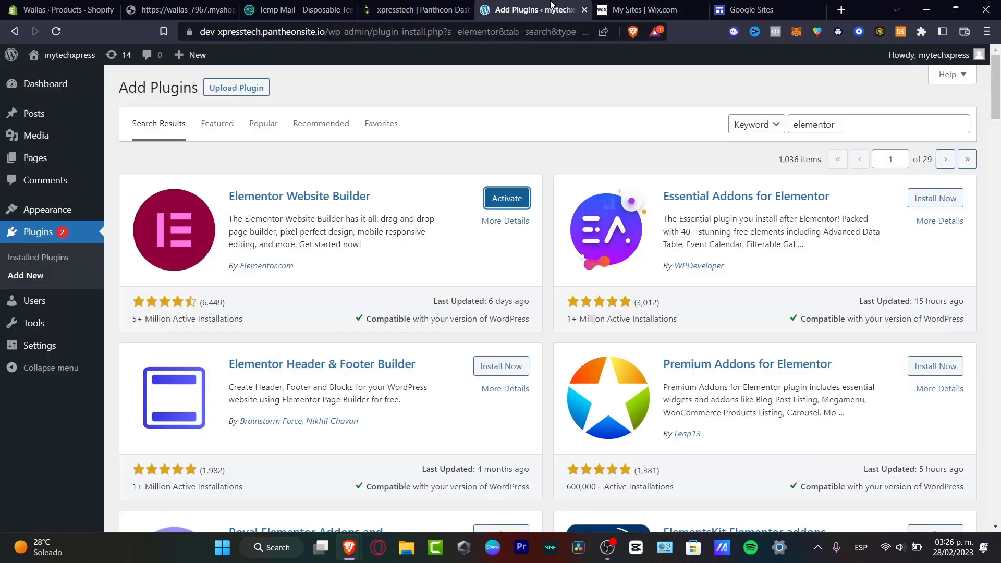
- Activate the Elementor Website Builder plugin and return to the Pantheon dashboard of the xpresstech site
{"action": "left_click", "coordinate": [537, 9]}
{"action": "left_click", "coordinate": [518, 198]}
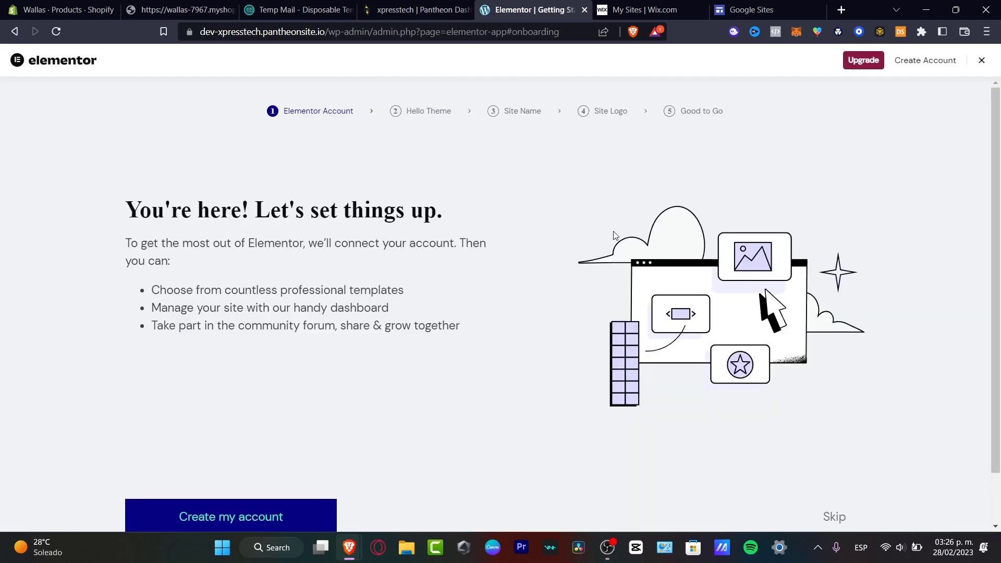
{"action": "left_click", "coordinate": [434, 7]}
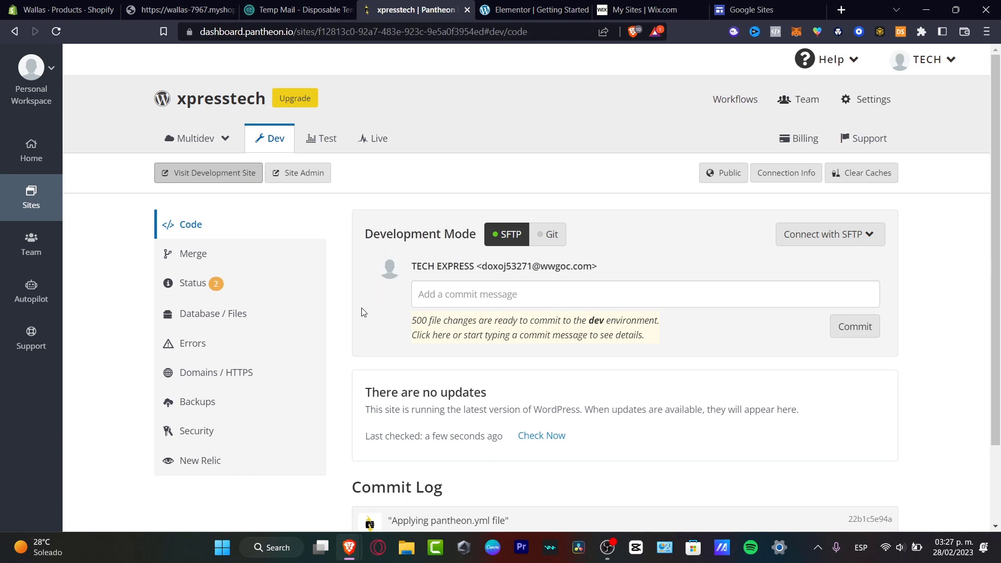
- Switch to Wix, start a new site and set its website type to Entertainment Blog
{"action": "left_click", "coordinate": [645, 9]}
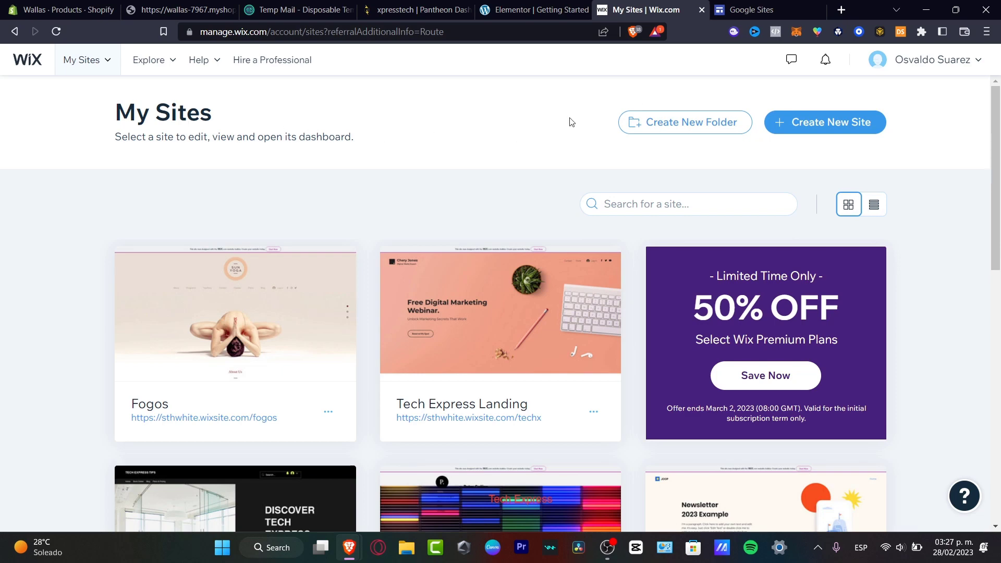
{"action": "left_click", "coordinate": [833, 122]}
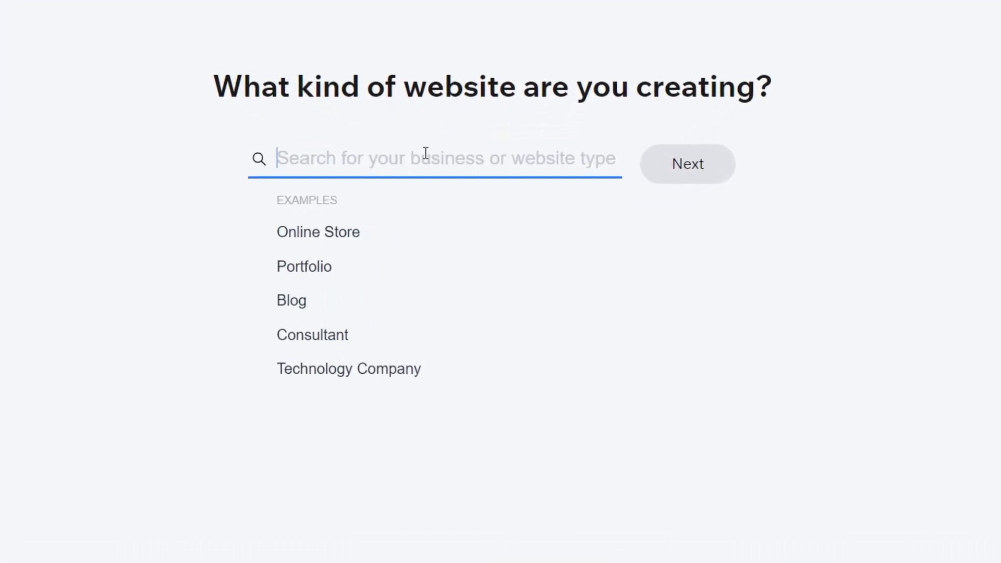
{"action": "left_click", "coordinate": [300, 301]}
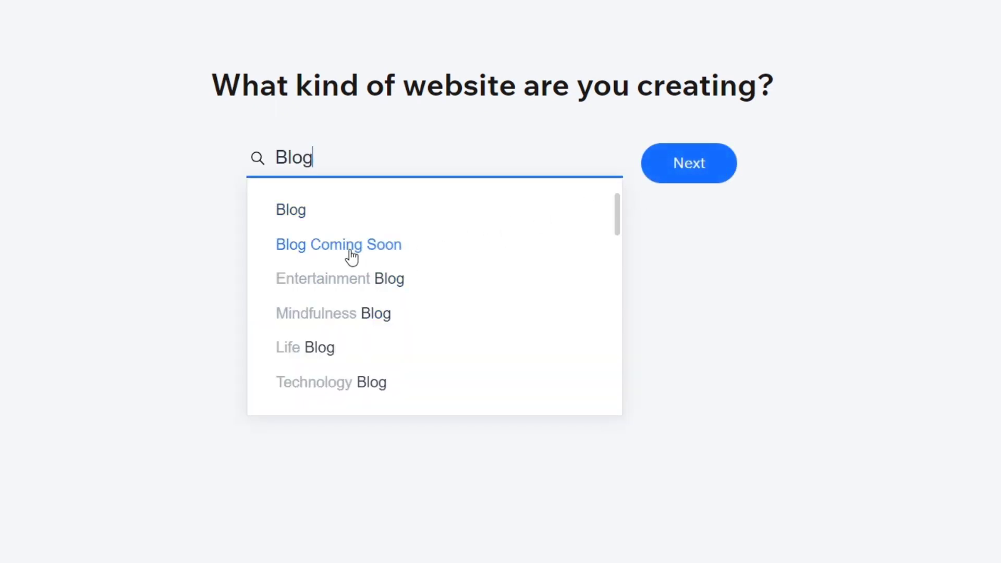
{"action": "left_click", "coordinate": [362, 274]}
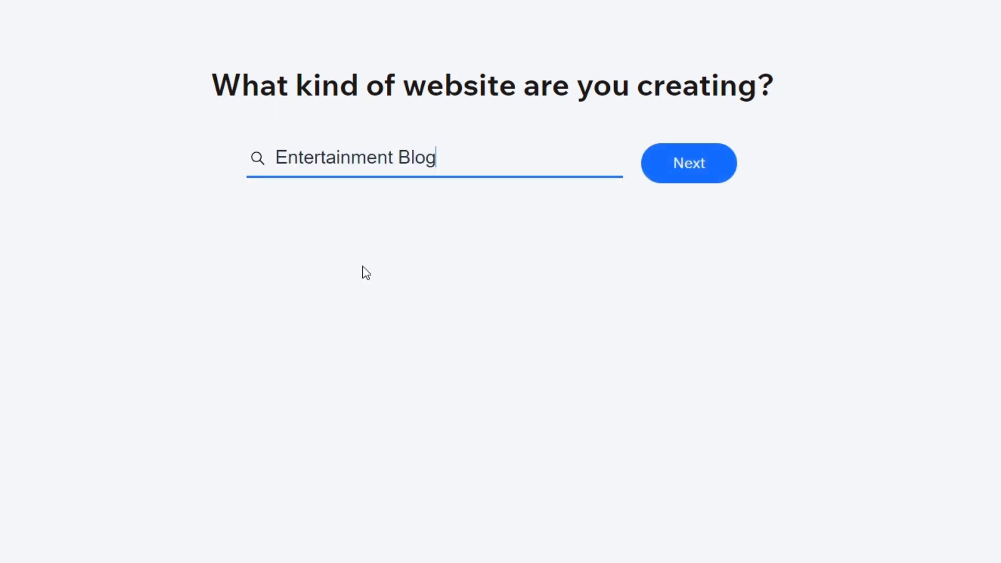
{"action": "left_click", "coordinate": [686, 163]}
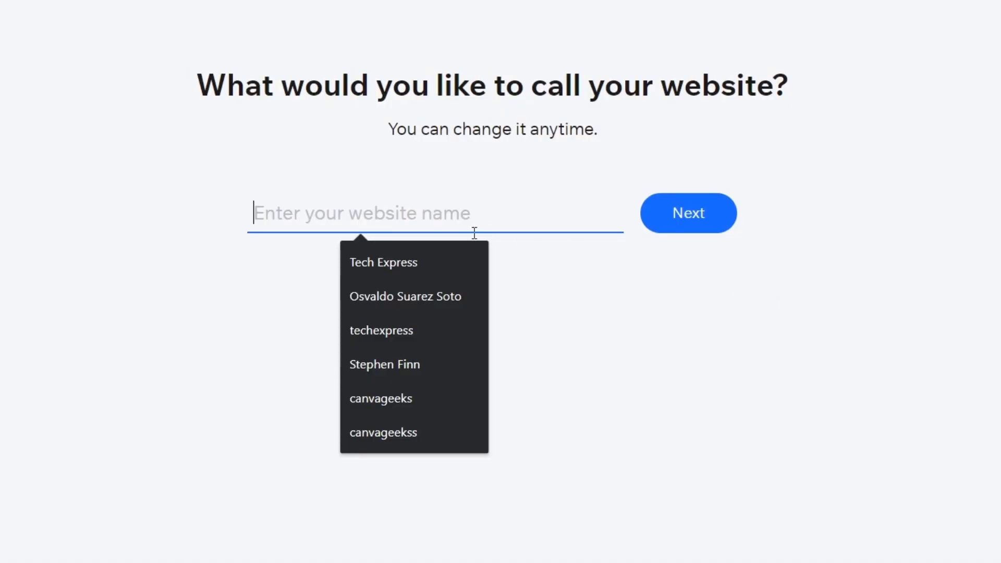
- Name the website Tech Express LP and continue to the feature selection
{"action": "type", "text": "Tech"}
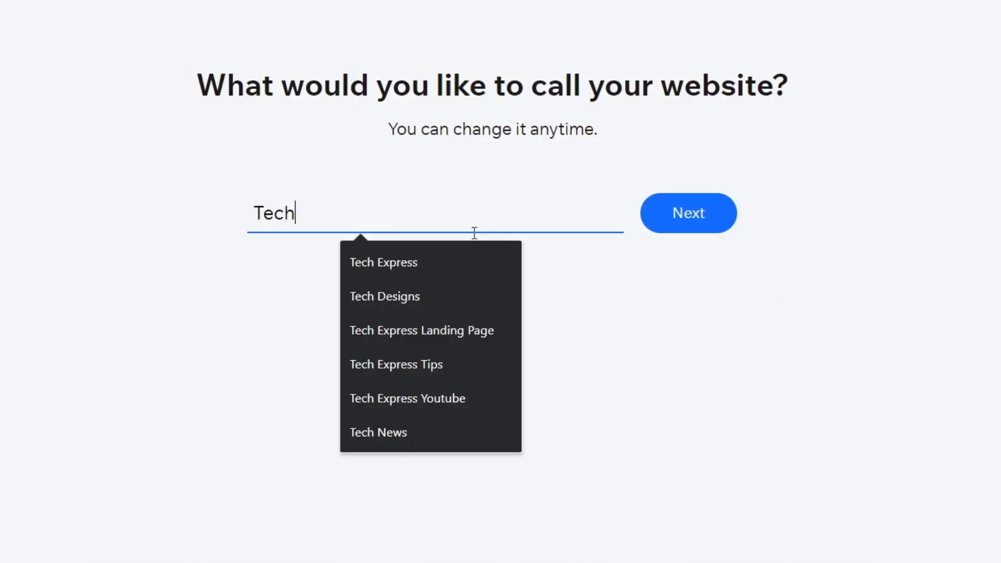
{"action": "type", "text": " Exprees"}
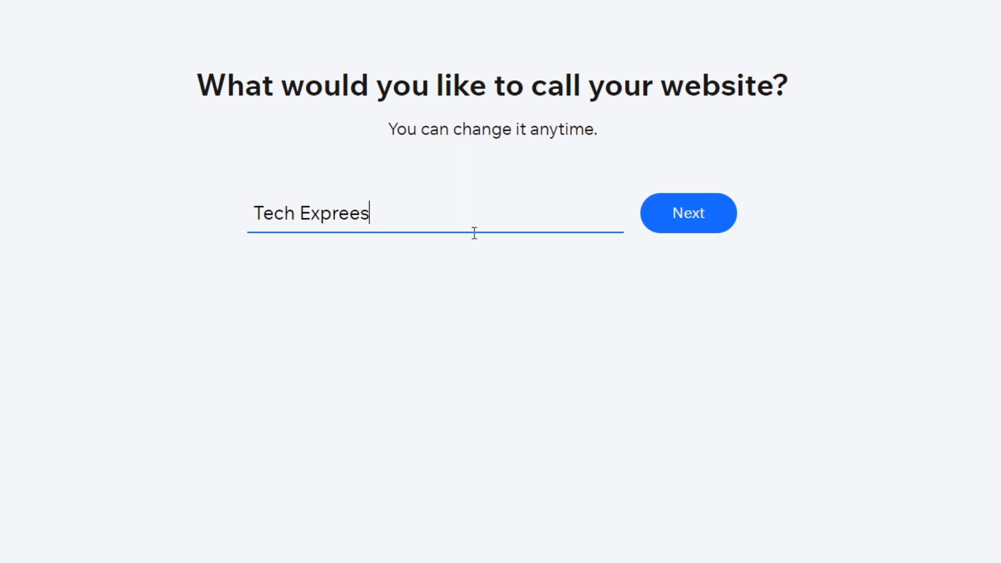
{"action": "key", "text": "BackSpace"}
{"action": "key", "text": "BackSpace"}
{"action": "type", "text": "ss LP"}
{"action": "left_click", "coordinate": [711, 224]}
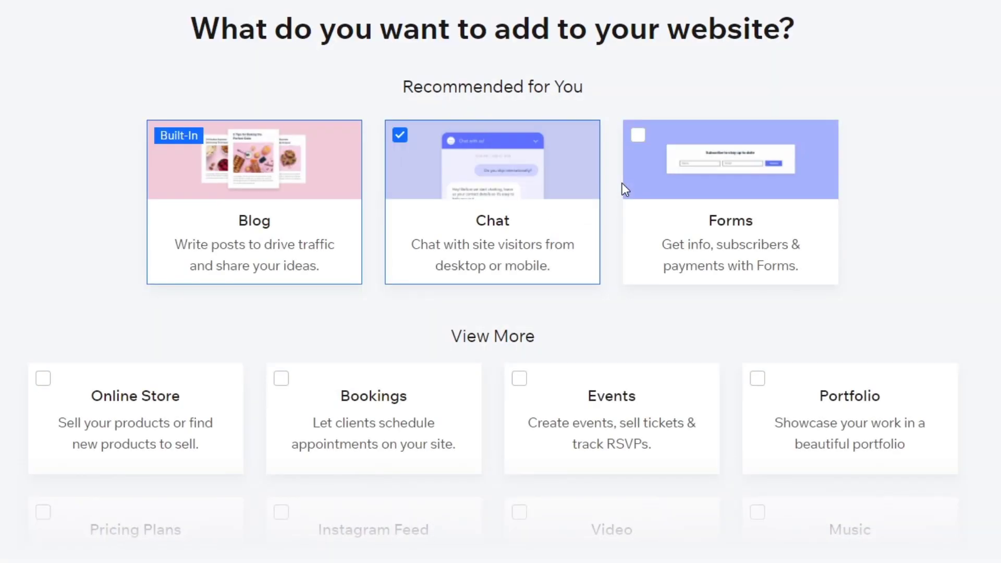
- Remove Chat from the website's features, add Video, Music and File Share, and continue
{"action": "left_click", "coordinate": [472, 187]}
{"action": "scroll", "coordinate": [741, 197], "scroll_direction": "down", "scroll_amount": 5}
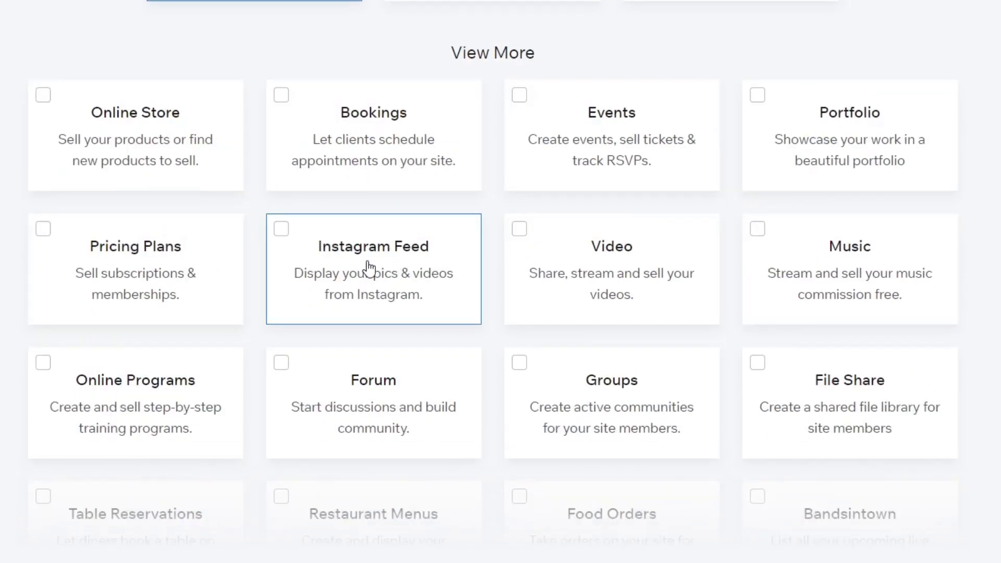
{"action": "left_click", "coordinate": [633, 261]}
{"action": "left_click", "coordinate": [759, 318]}
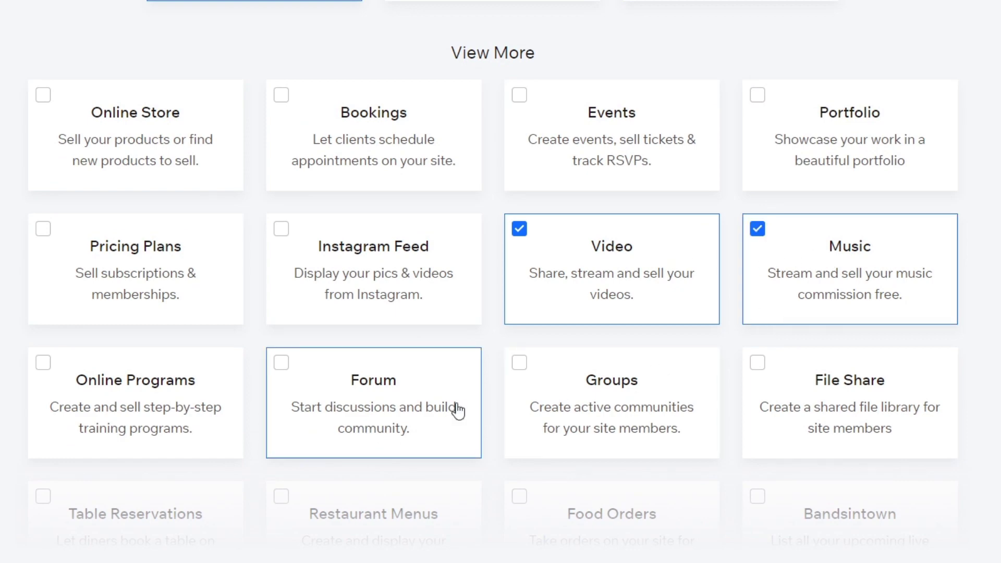
{"action": "scroll", "coordinate": [459, 407], "scroll_direction": "down", "scroll_amount": 2}
{"action": "left_click", "coordinate": [177, 401]}
{"action": "left_click", "coordinate": [208, 423]}
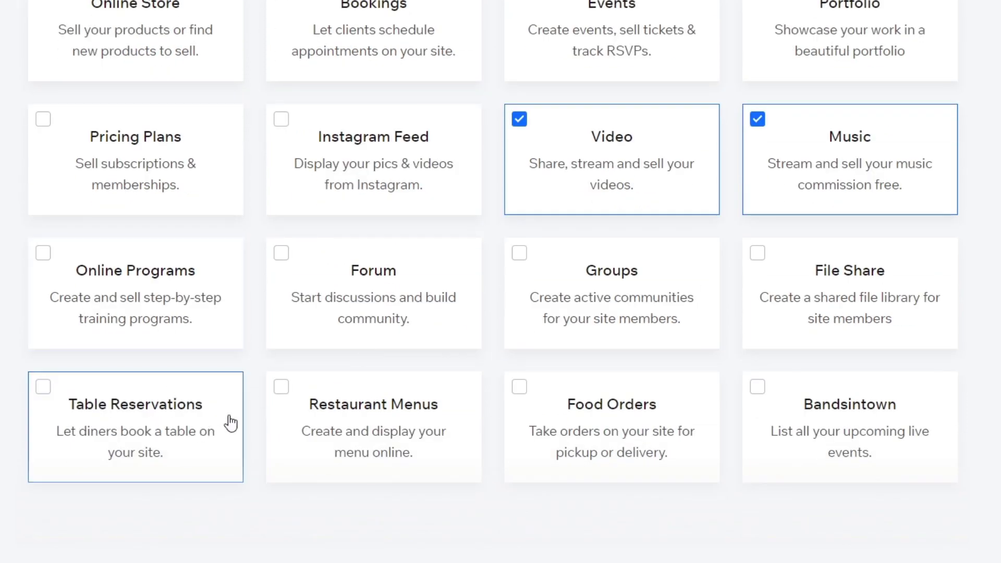
{"action": "left_click", "coordinate": [931, 305]}
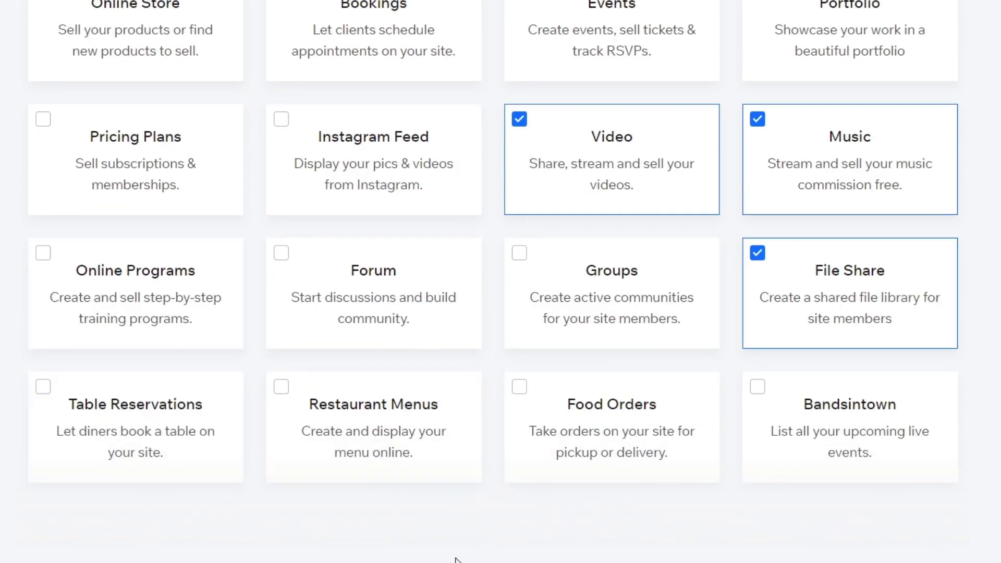
{"action": "left_click", "coordinate": [495, 496]}
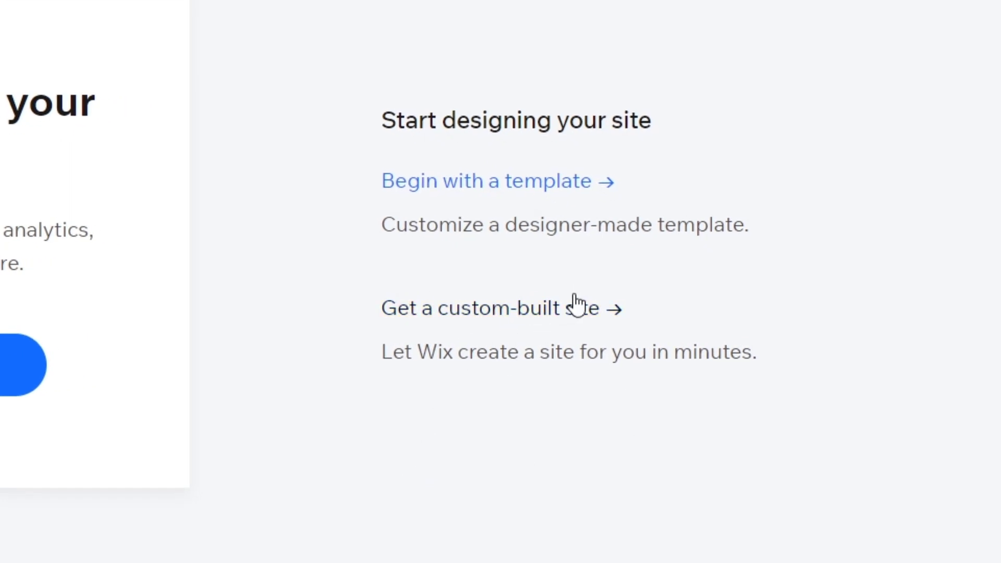
- Choose to begin with a template and browse the Entertainment Blog templates
{"action": "left_click", "coordinate": [573, 192]}
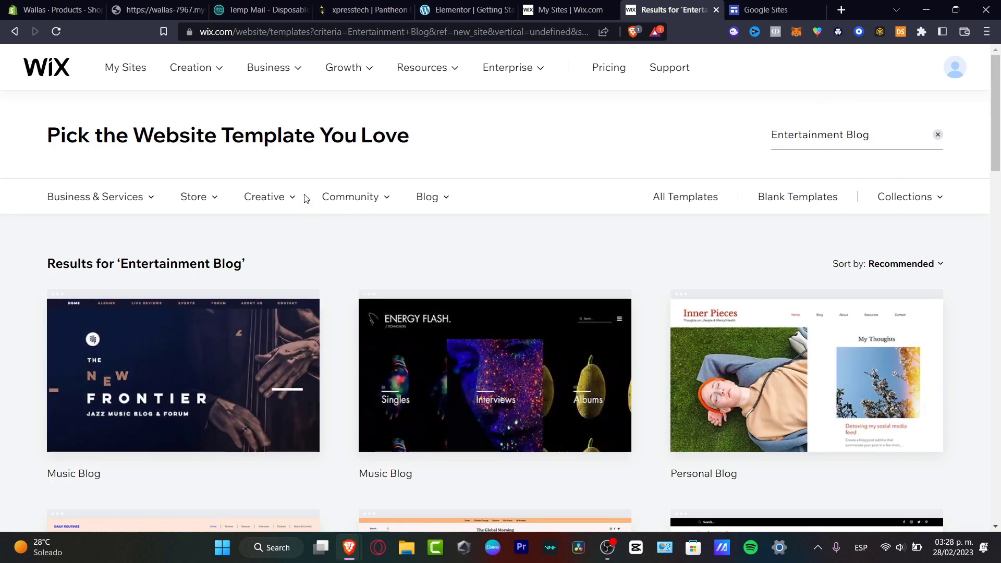
{"action": "scroll", "coordinate": [629, 234], "scroll_direction": "down", "scroll_amount": 4}
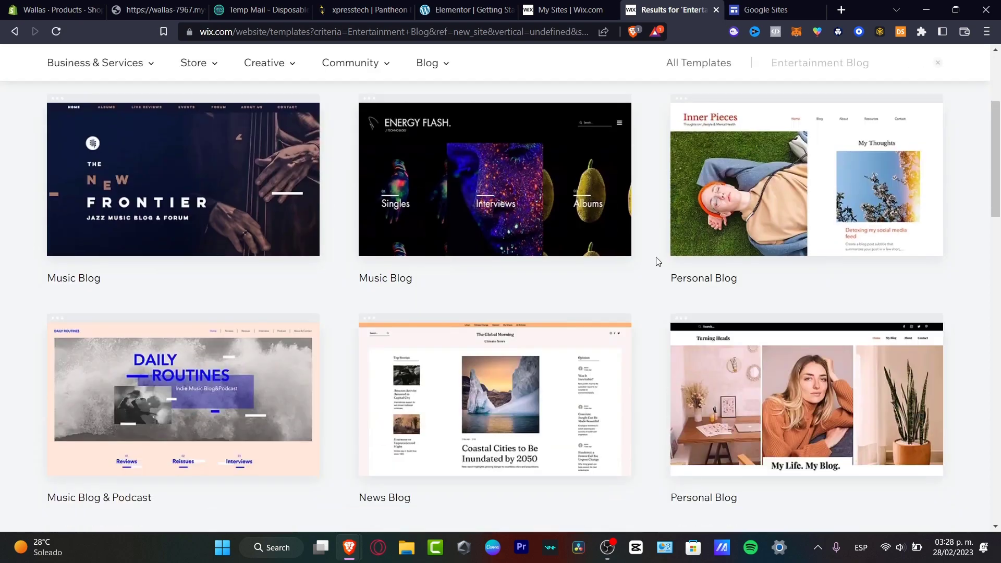
{"action": "scroll", "coordinate": [630, 296], "scroll_direction": "down", "scroll_amount": 8}
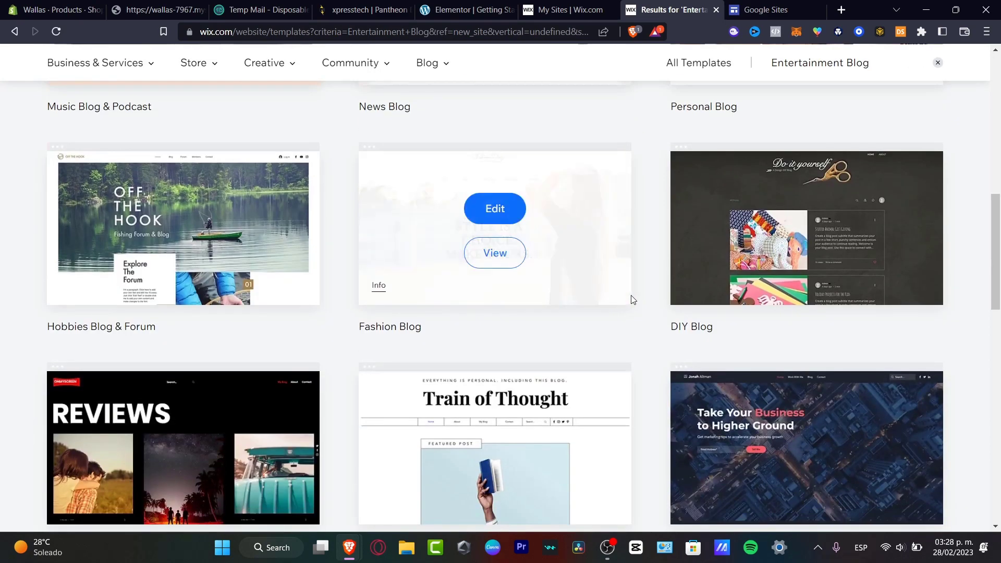
{"action": "scroll", "coordinate": [667, 341], "scroll_direction": "down", "scroll_amount": 4}
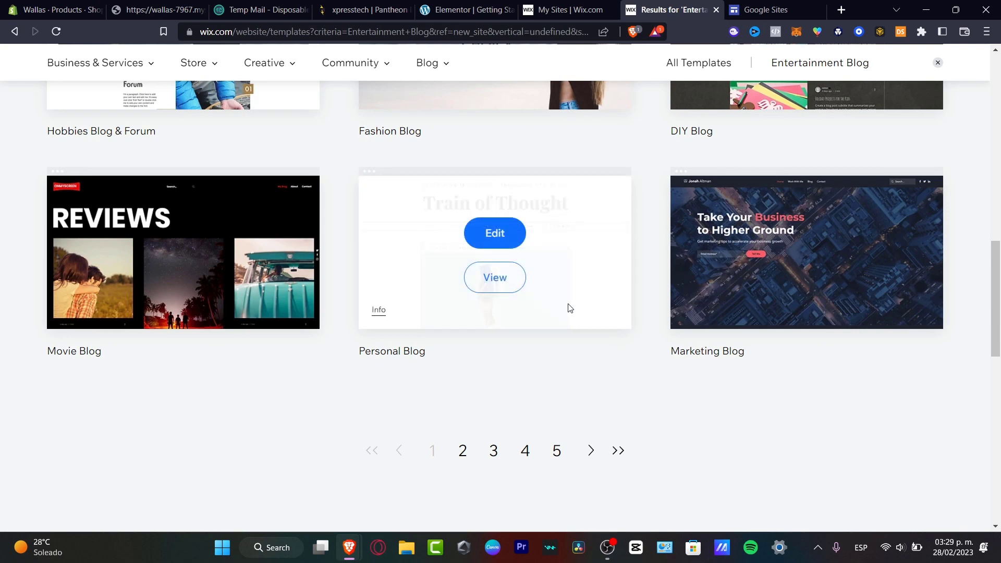
- Preview the Train of Thought personal blog template and open it for editing
{"action": "left_click", "coordinate": [503, 276]}
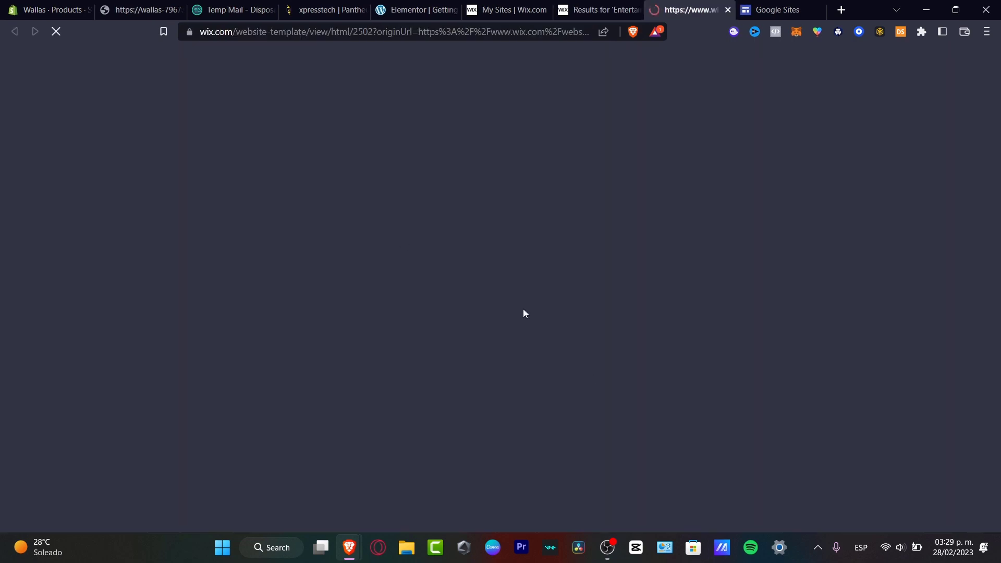
{"action": "scroll", "coordinate": [729, 262], "scroll_direction": "down", "scroll_amount": 20}
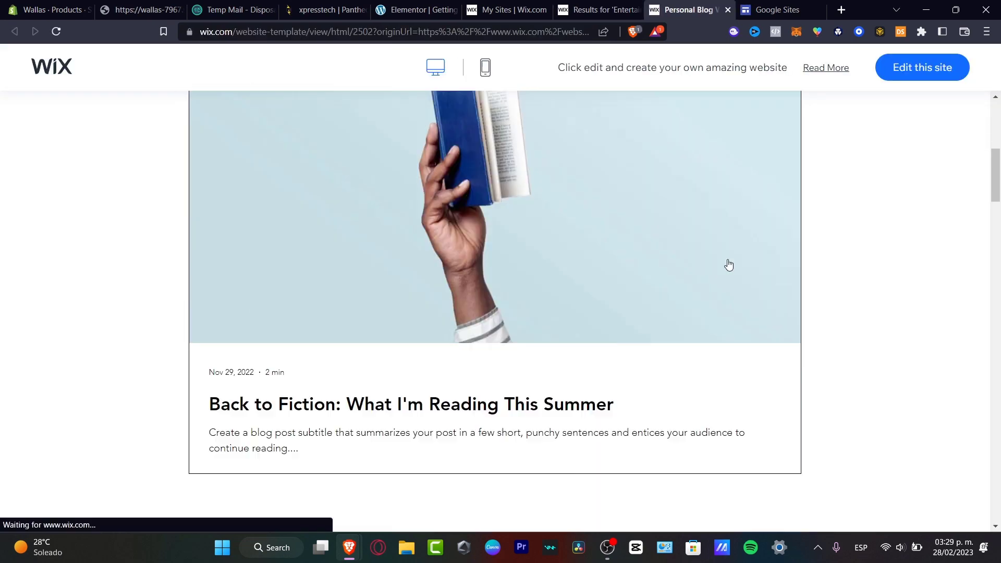
{"action": "scroll", "coordinate": [733, 266], "scroll_direction": "up", "scroll_amount": 20}
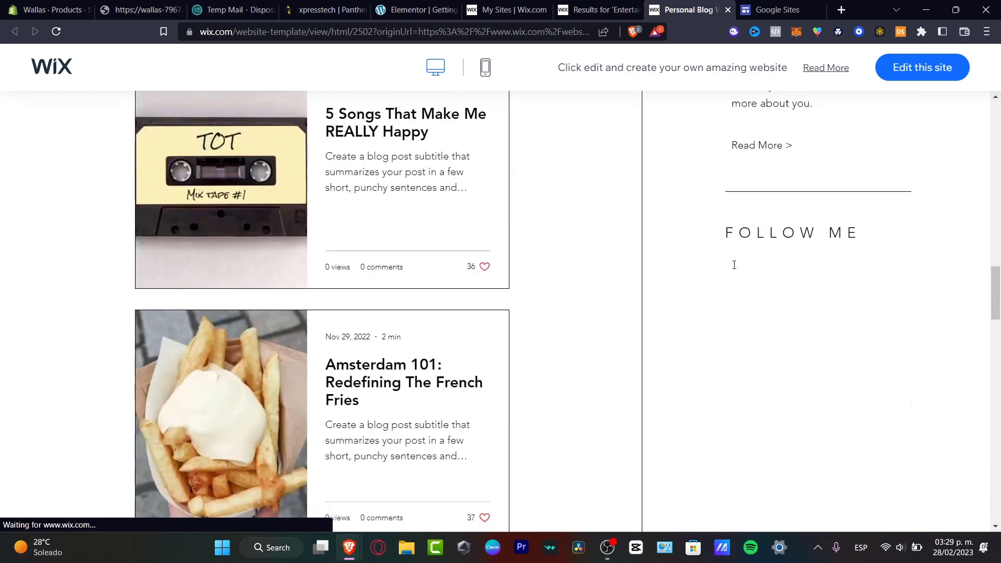
{"action": "left_click", "coordinate": [948, 65]}
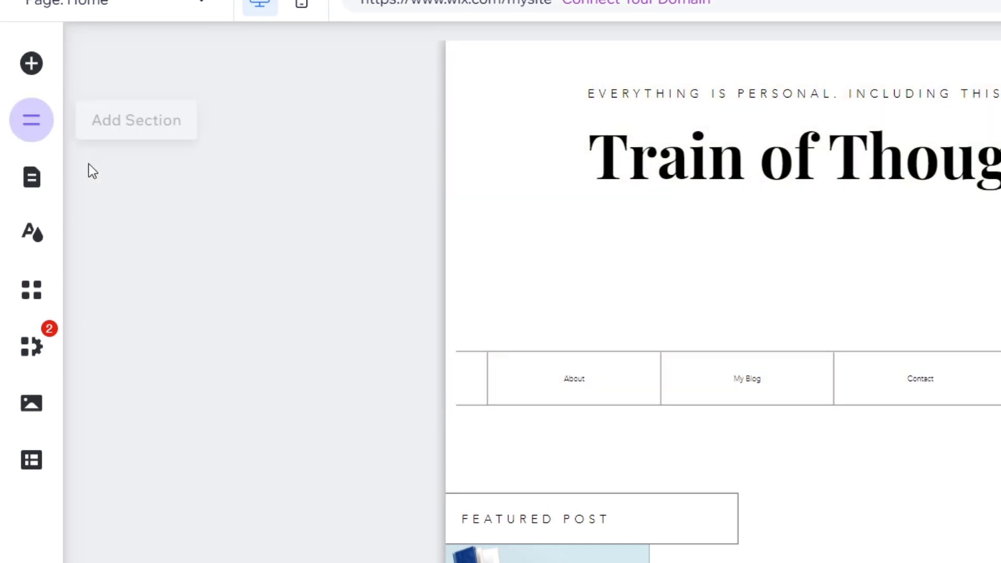
- Look over the template's home page and replace the Train of Thought title in the header with My blog
{"action": "scroll", "coordinate": [723, 302], "scroll_direction": "down", "scroll_amount": 15}
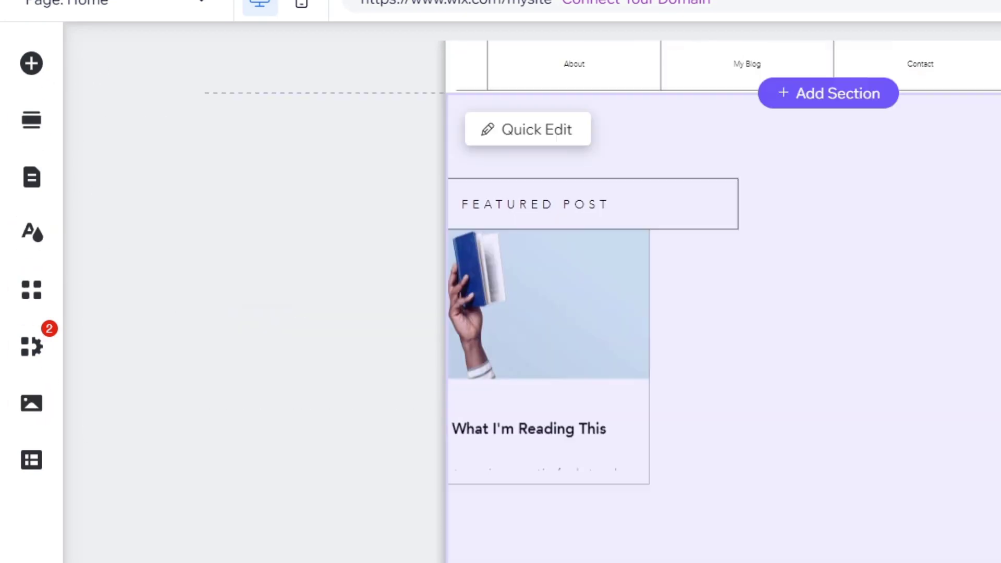
{"action": "scroll", "coordinate": [842, 353], "scroll_direction": "down", "scroll_amount": 11}
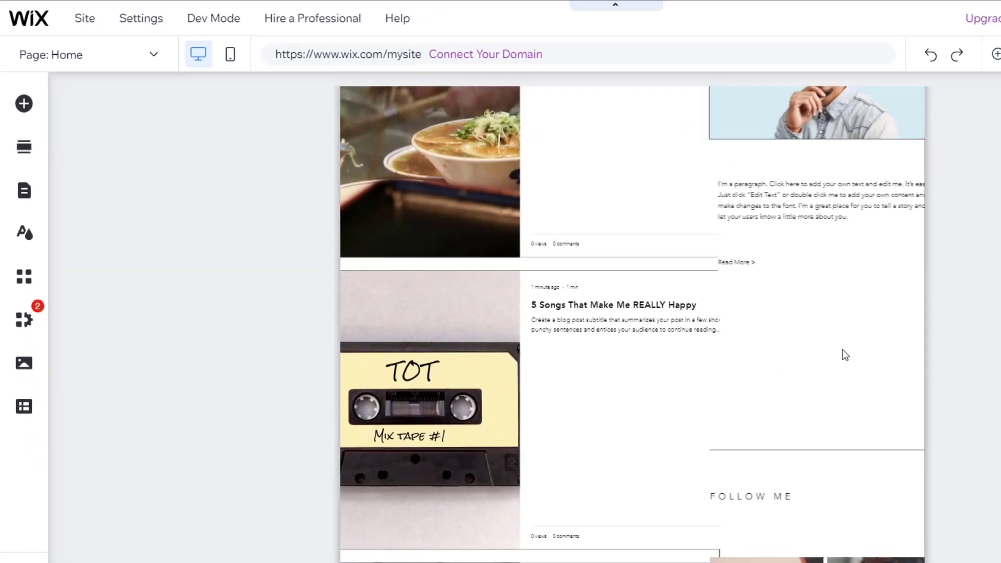
{"action": "scroll", "coordinate": [686, 328], "scroll_direction": "up", "scroll_amount": 11}
{"action": "scroll", "coordinate": [686, 332], "scroll_direction": "up", "scroll_amount": 10}
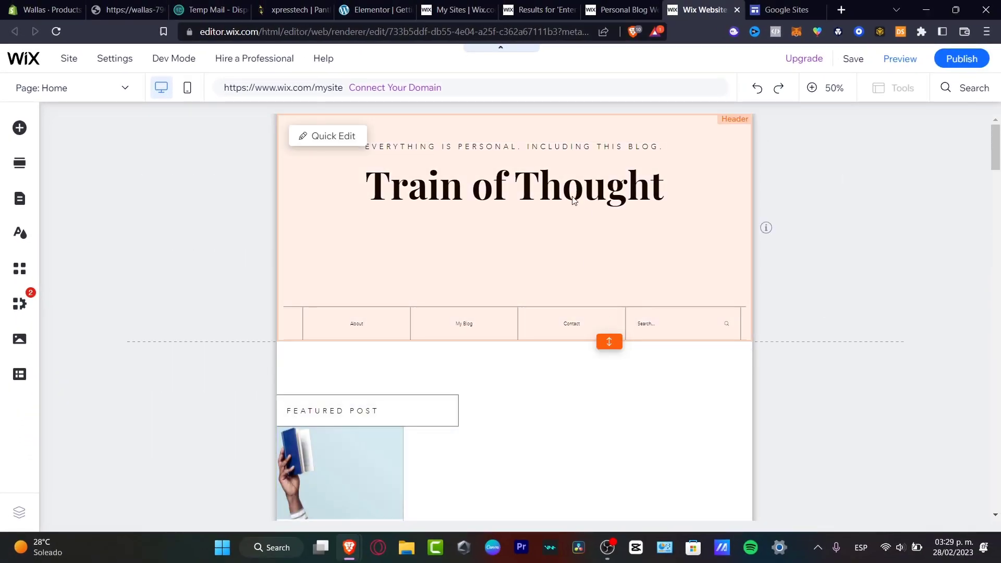
{"action": "left_click", "coordinate": [573, 201]}
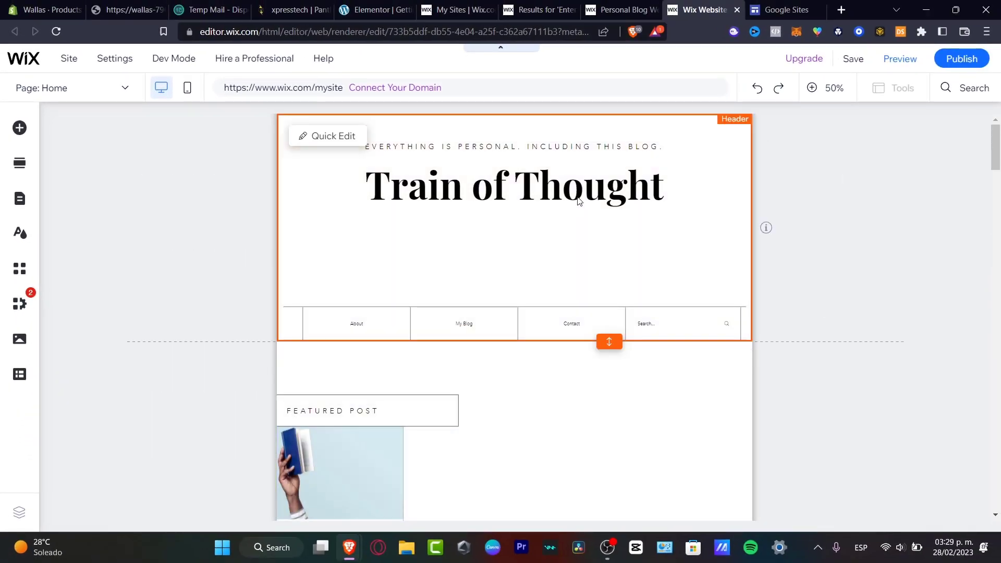
{"action": "double_click", "coordinate": [541, 238]}
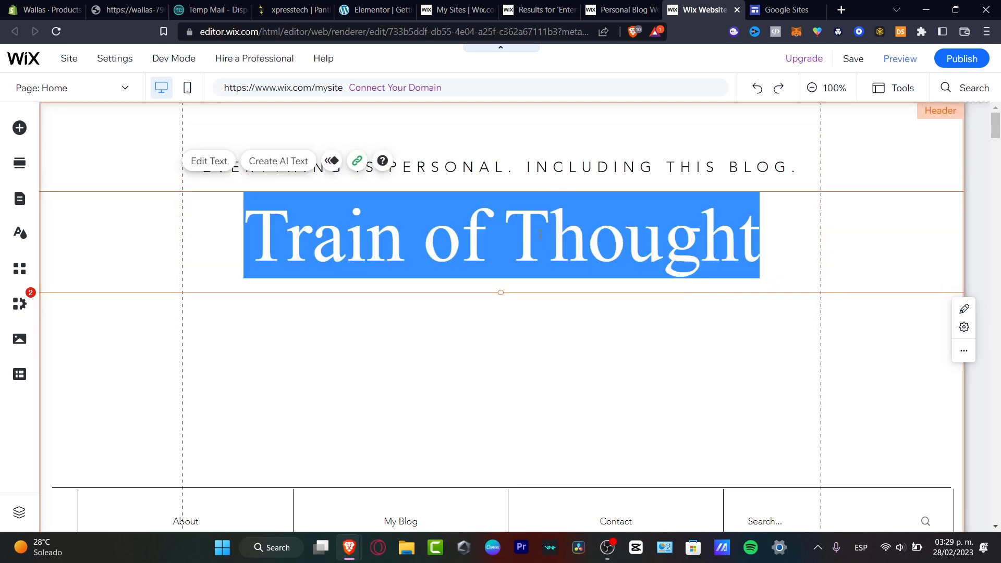
{"action": "type", "text": "My blog"}
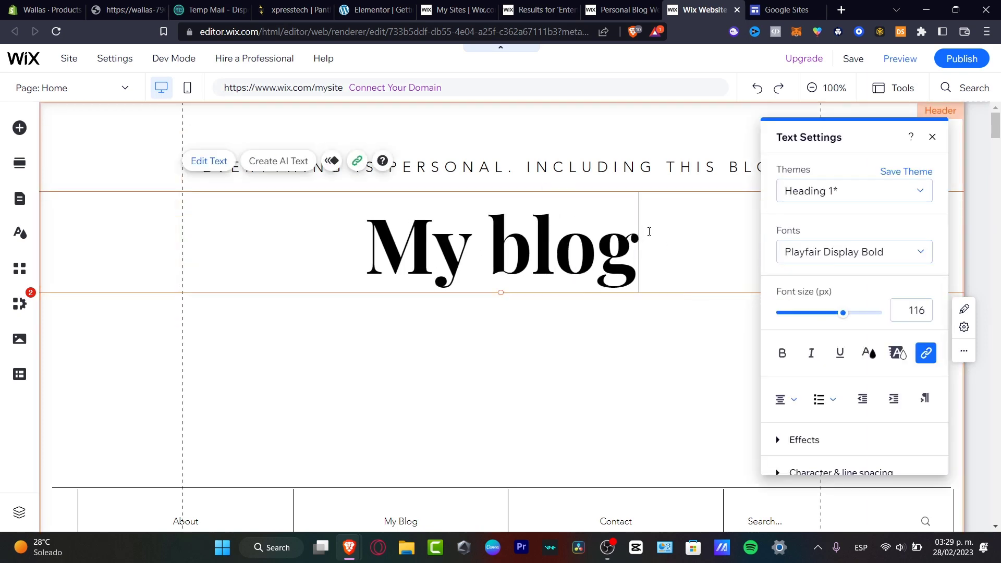
- Replace the tagline above the header title with NAME OF MY BRAND
{"action": "left_click", "coordinate": [633, 173]}
{"action": "double_click", "coordinate": [634, 172]}
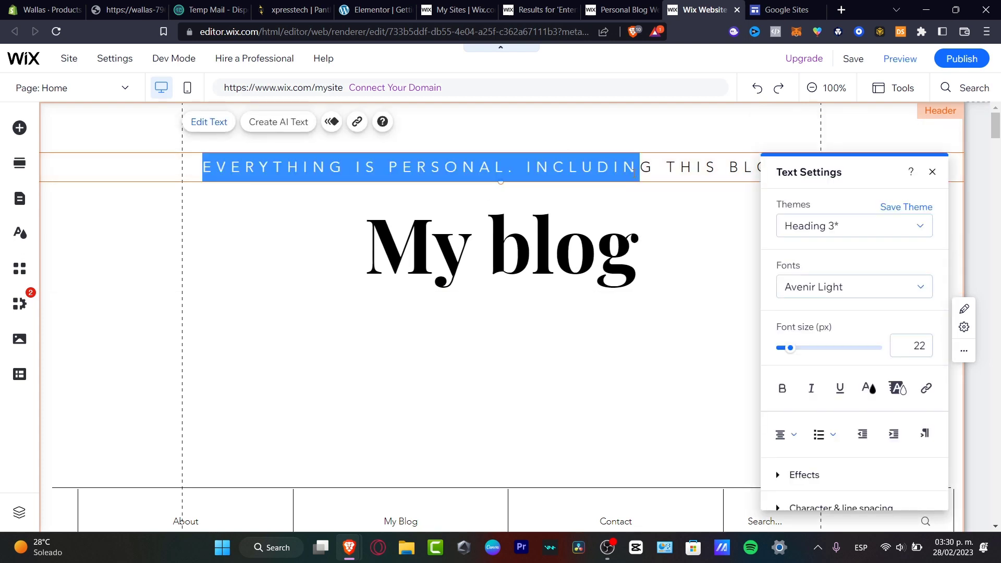
{"action": "triple_click", "coordinate": [634, 170]}
{"action": "type", "text": "NAME"}
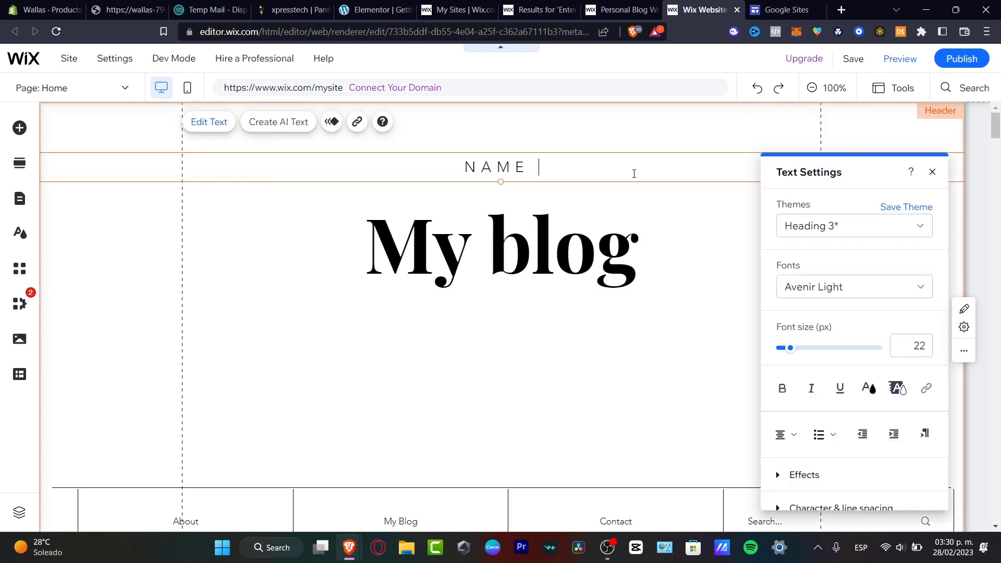
{"action": "type", "text": " OF MY BRAND"}
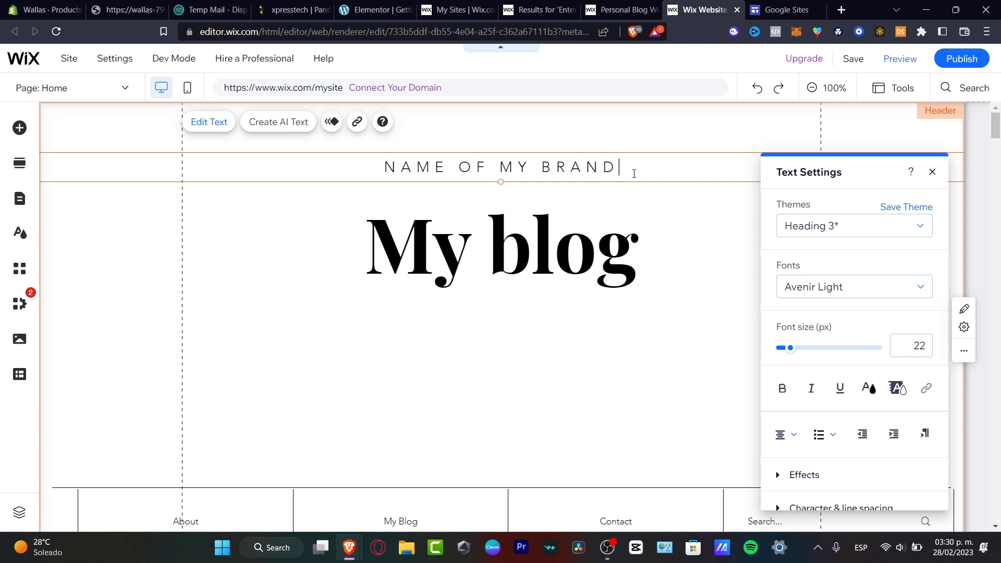
- Add a YouTube video player to the blank area of the home page's blog post section, above the newsletter sign-up form
{"action": "scroll", "coordinate": [662, 301], "scroll_direction": "down", "scroll_amount": 3}
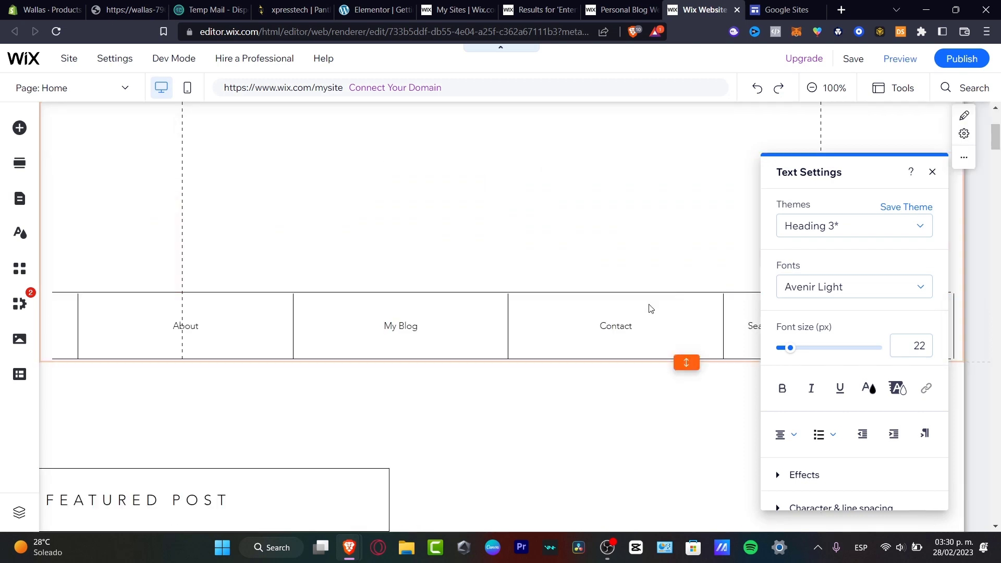
{"action": "scroll", "coordinate": [495, 347], "scroll_direction": "down", "scroll_amount": 3}
{"action": "left_click", "coordinate": [491, 348]}
{"action": "scroll", "coordinate": [491, 350], "scroll_direction": "down", "scroll_amount": 6}
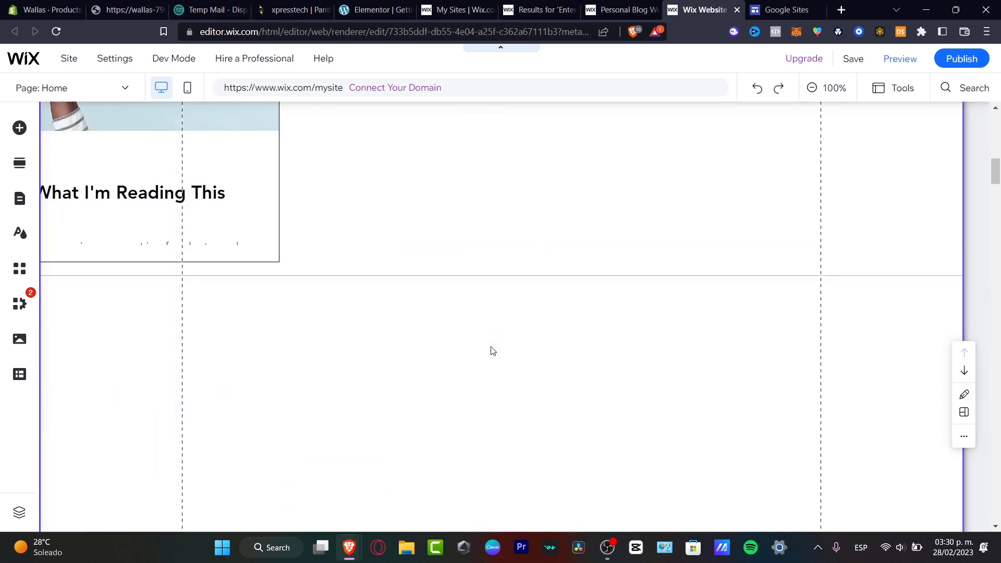
{"action": "scroll", "coordinate": [493, 350], "scroll_direction": "down", "scroll_amount": 5}
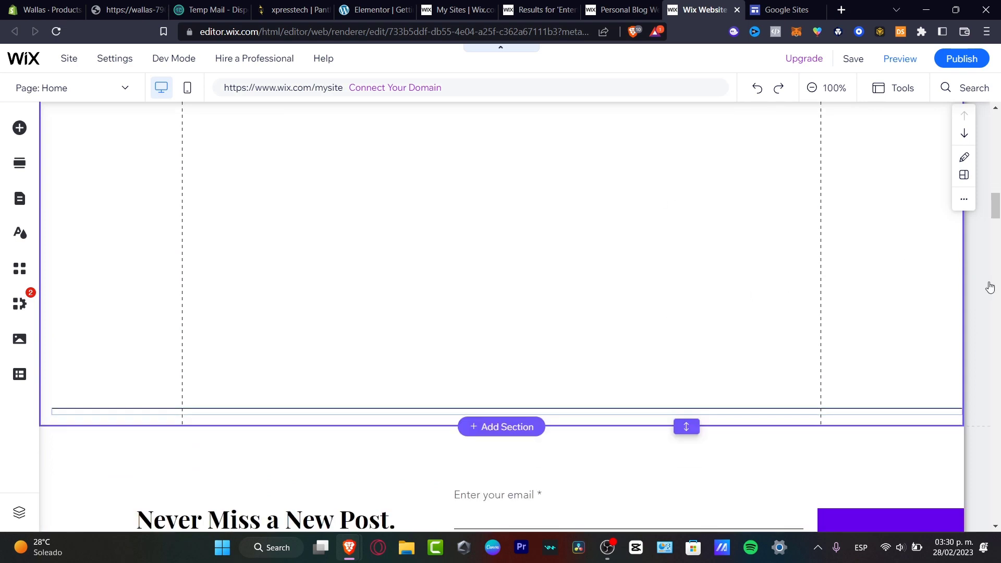
{"action": "left_click", "coordinate": [19, 129]}
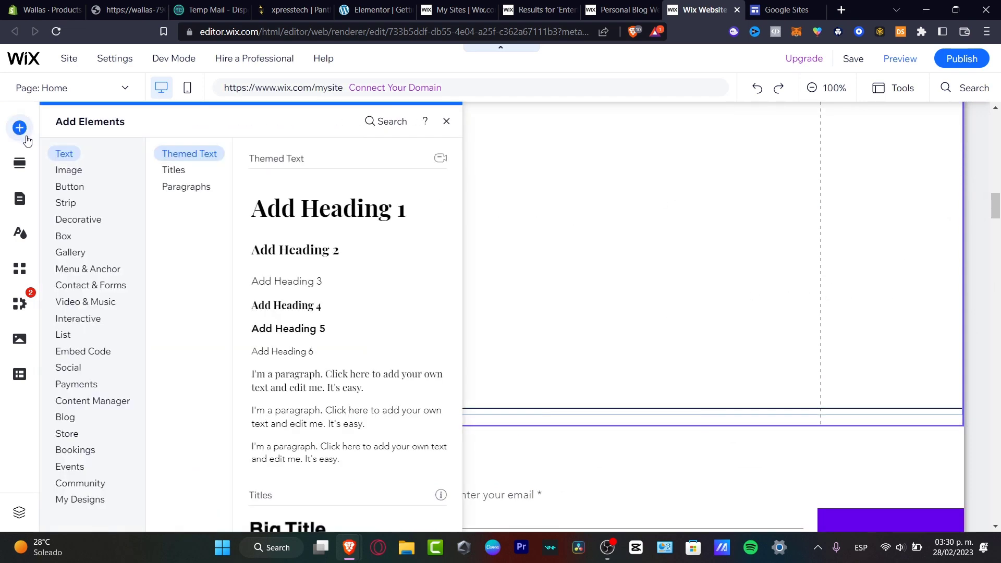
{"action": "left_click", "coordinate": [70, 187]}
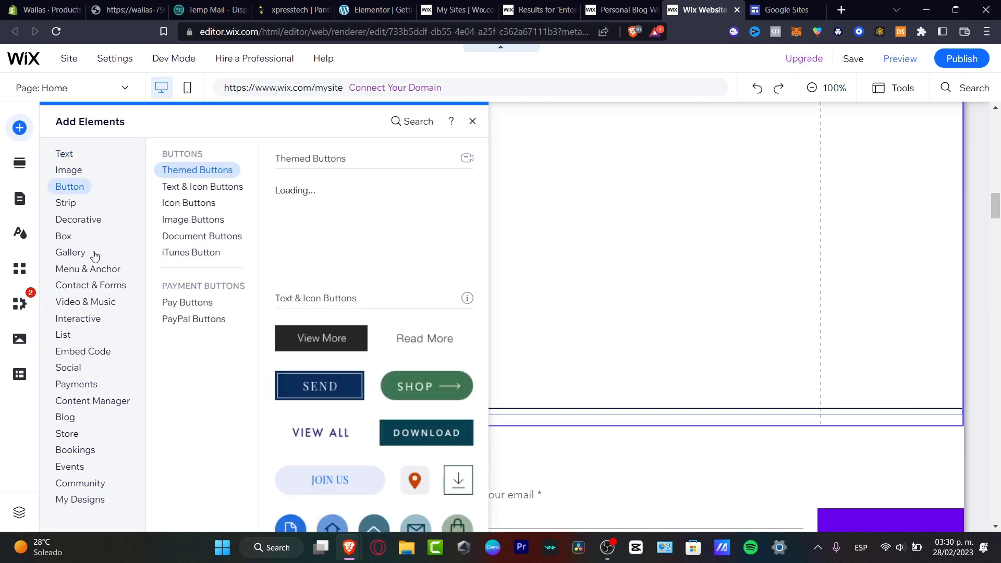
{"action": "left_click", "coordinate": [105, 269]}
{"action": "left_click", "coordinate": [98, 301]}
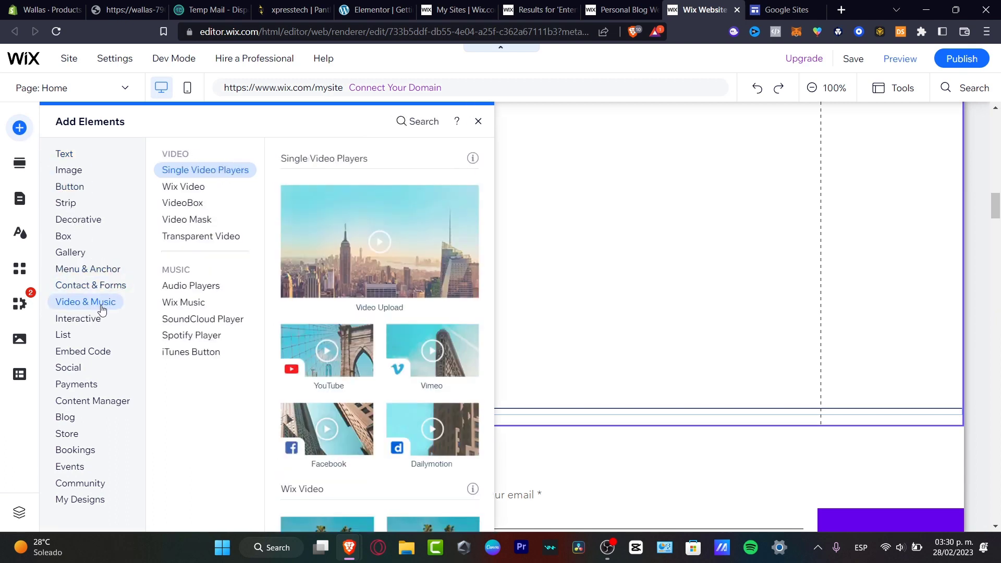
{"action": "left_click", "coordinate": [340, 363]}
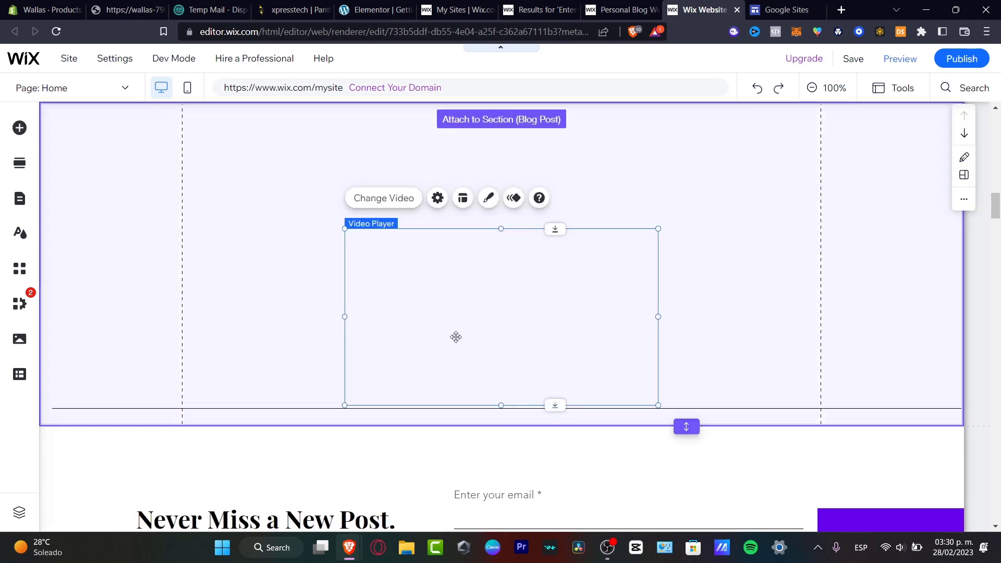
- Move and enlarge the video player so it spans the full width between the page's vertical guide lines
{"action": "left_click_drag", "start_coordinate": [487, 342], "coordinate": [336, 240]}
{"action": "left_click_drag", "start_coordinate": [510, 307], "coordinate": [846, 431]}
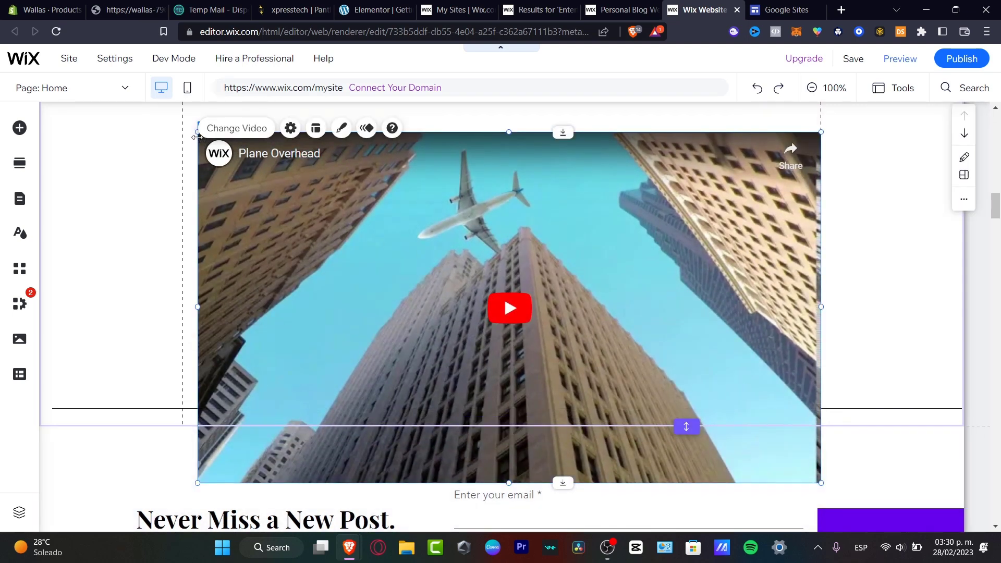
{"action": "left_click_drag", "start_coordinate": [197, 135], "coordinate": [181, 134]}
- Return to the xpresstech WordPress site, leave the Elementor setup wizard and look over the admin dashboard
{"action": "left_click", "coordinate": [779, 10]}
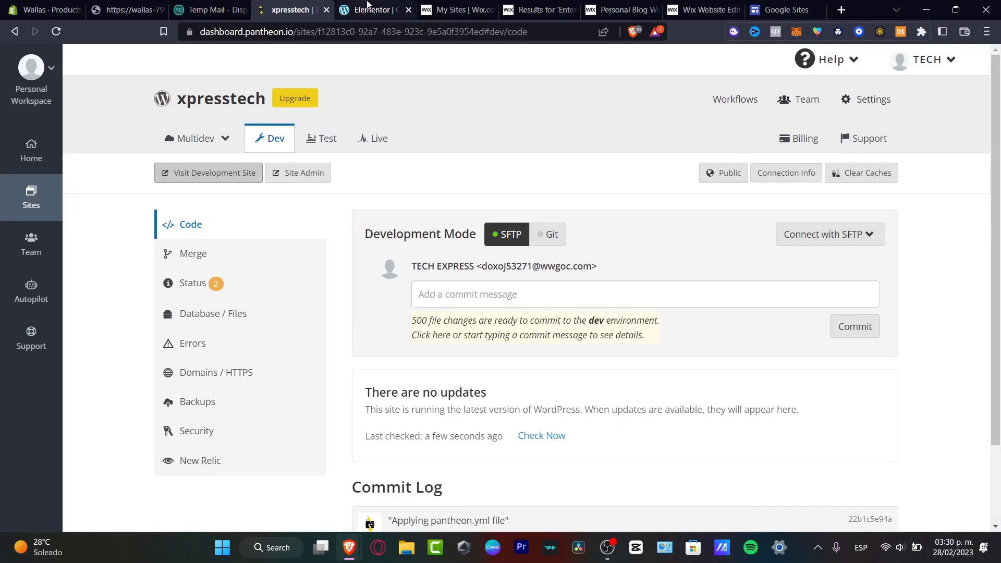
{"action": "left_click", "coordinate": [372, 10]}
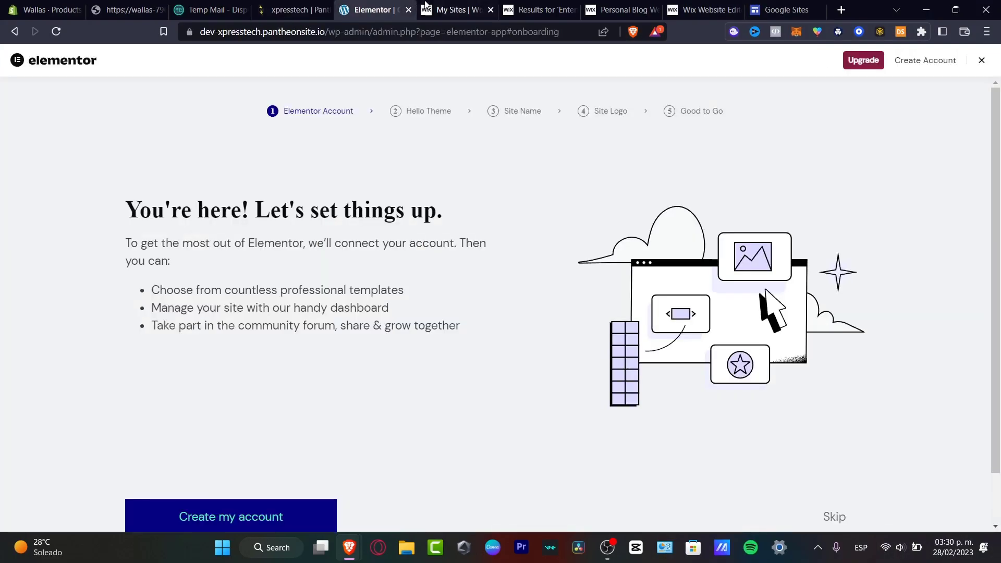
{"action": "left_click", "coordinate": [301, 6]}
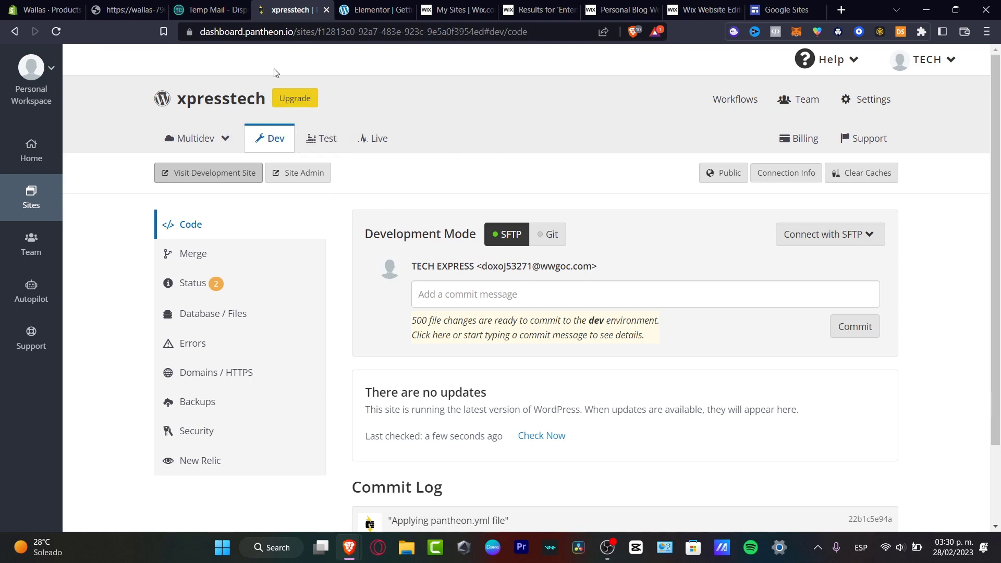
{"action": "left_click", "coordinate": [373, 9]}
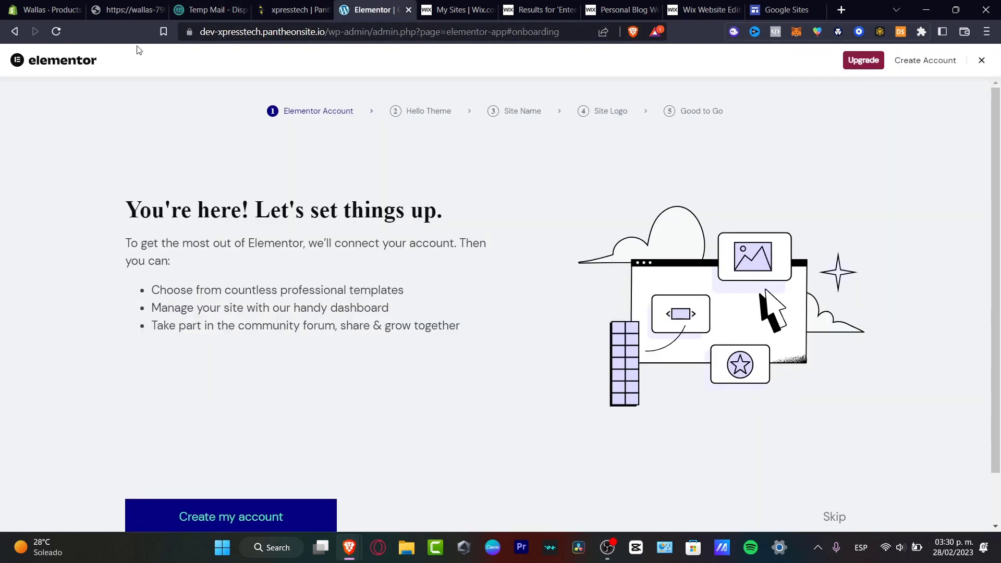
{"action": "left_click", "coordinate": [19, 33]}
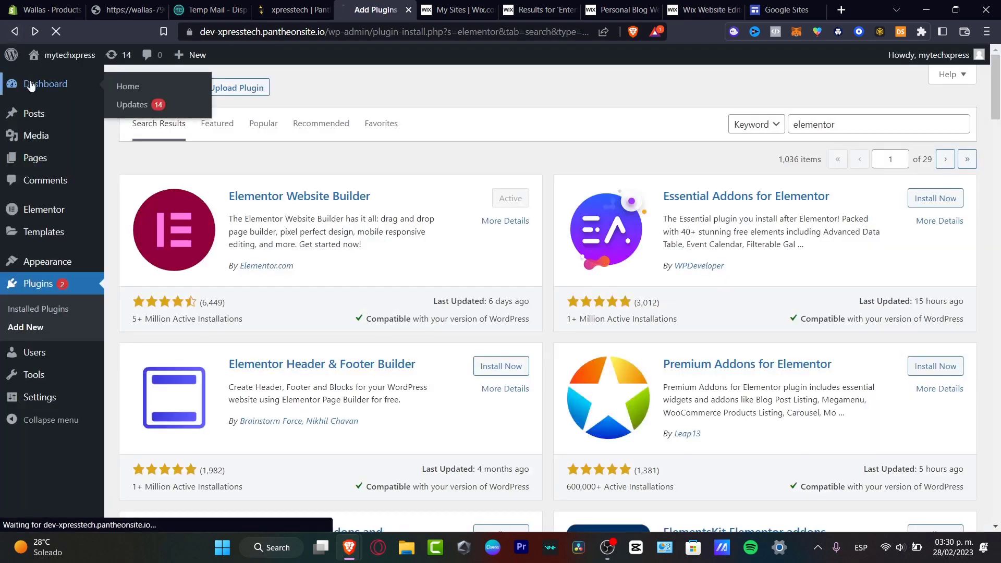
{"action": "left_click", "coordinate": [31, 85]}
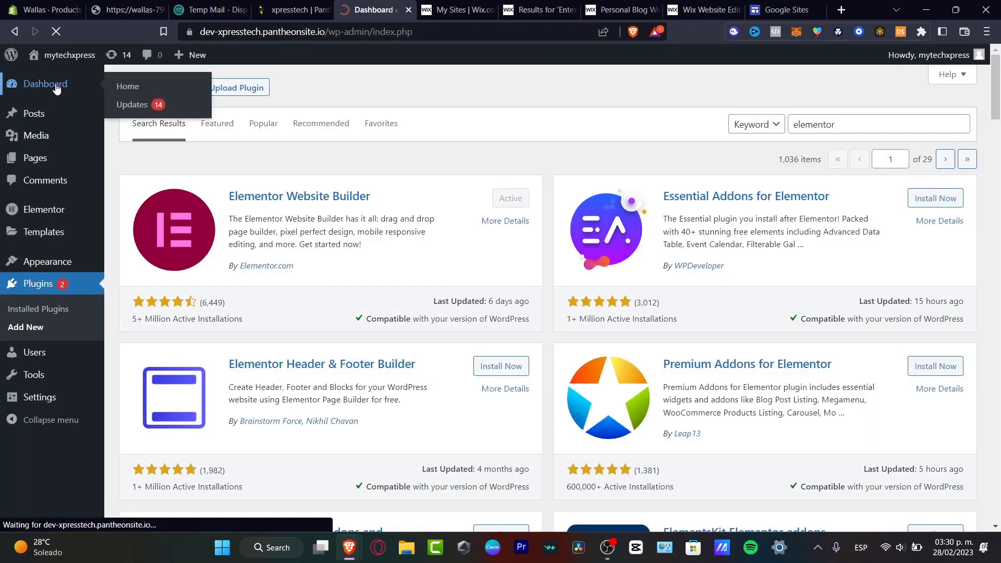
{"action": "scroll", "coordinate": [535, 228], "scroll_direction": "down", "scroll_amount": 4}
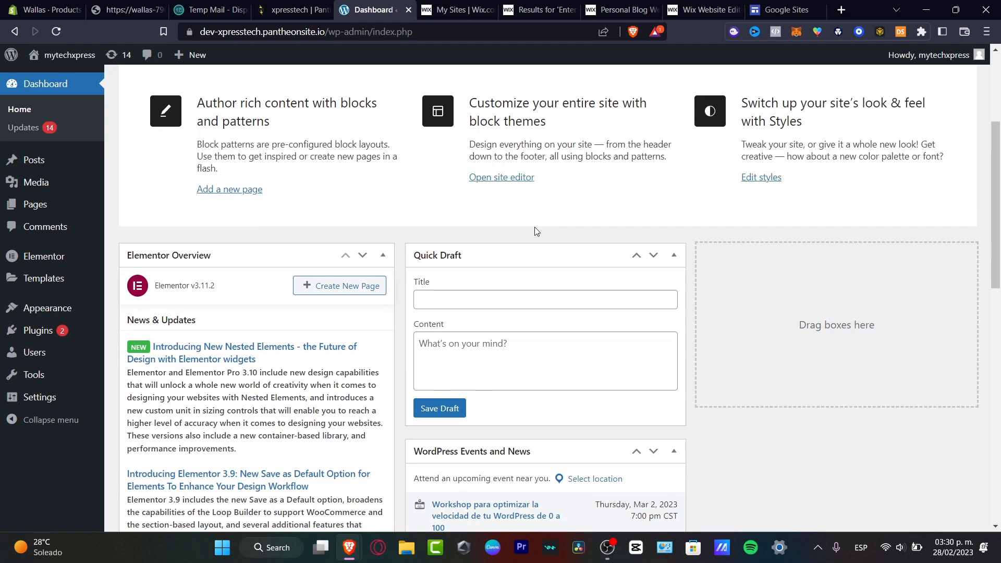
- View the WordPress site's Sample Page and examine its Pantheon domain in the web address
{"action": "scroll", "coordinate": [537, 231], "scroll_direction": "down", "scroll_amount": 13}
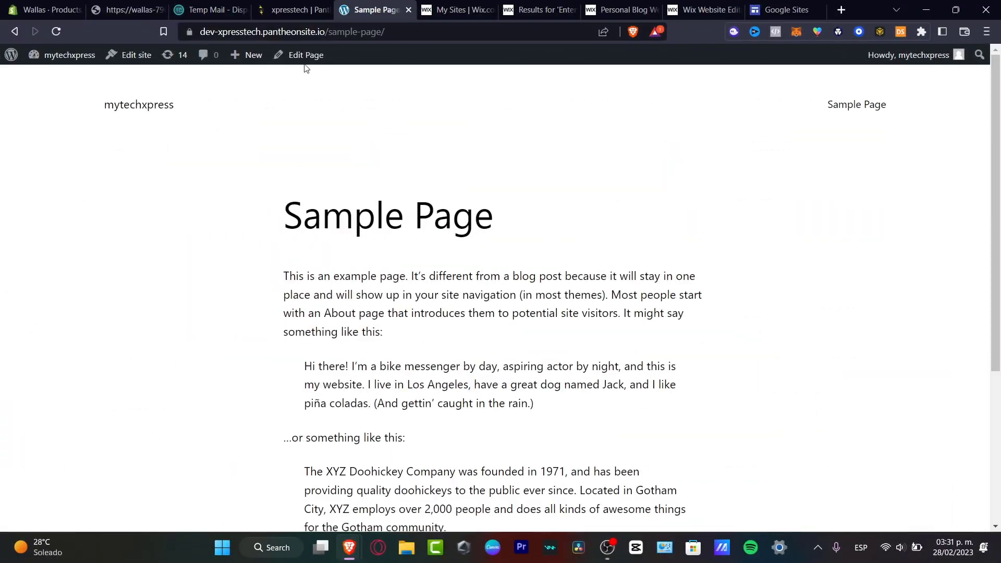
{"action": "left_click_drag", "start_coordinate": [209, 30], "coordinate": [366, 23]}
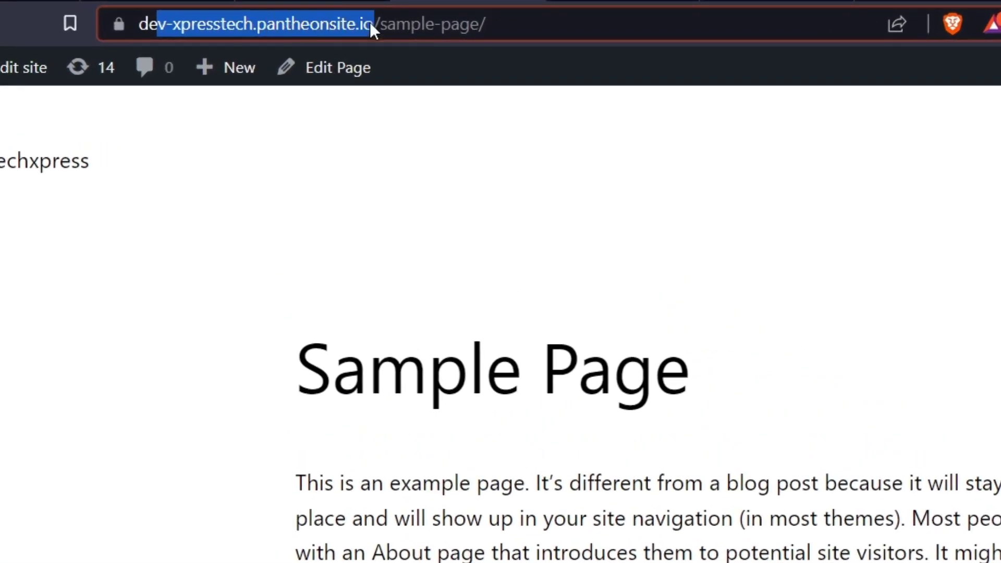
{"action": "scroll", "coordinate": [626, 408], "scroll_direction": "down", "scroll_amount": 4}
{"action": "scroll", "coordinate": [658, 446], "scroll_direction": "up", "scroll_amount": 5}
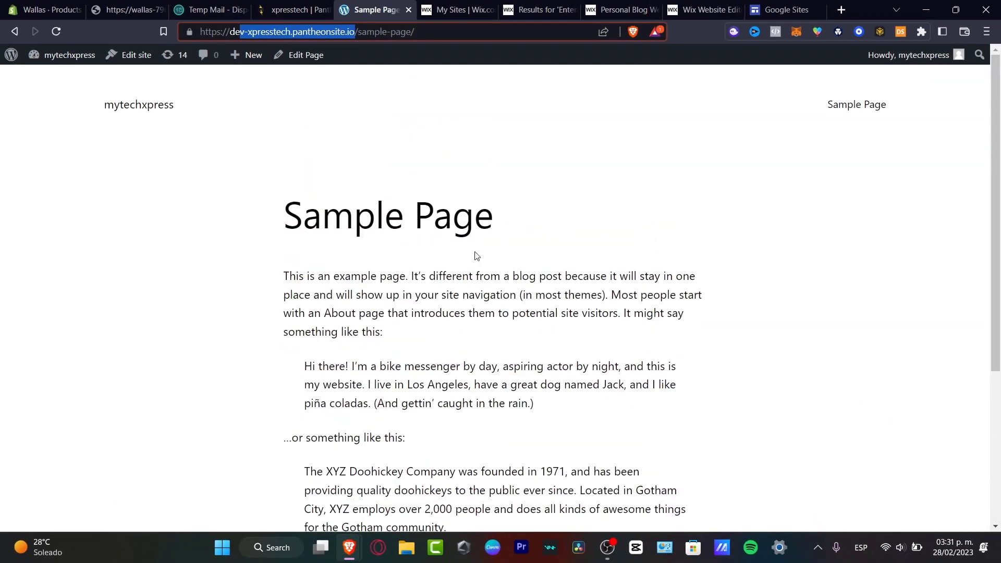
- Switch back to the Wix editor, publish the blog on the free Wix.com domain as tech-express-lp, and look over the live page
{"action": "left_click", "coordinate": [458, 9]}
{"action": "left_click", "coordinate": [539, 9]}
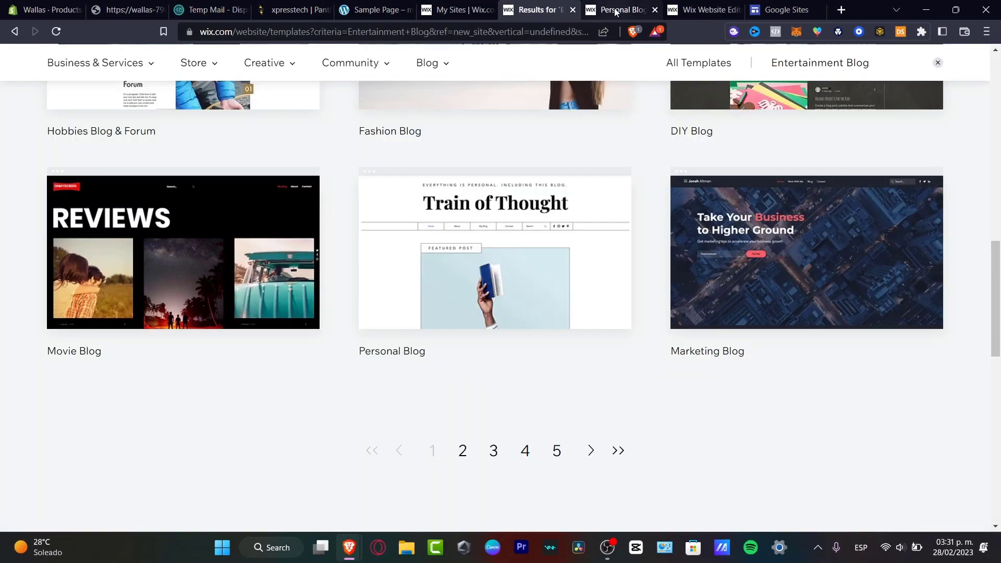
{"action": "left_click", "coordinate": [615, 10]}
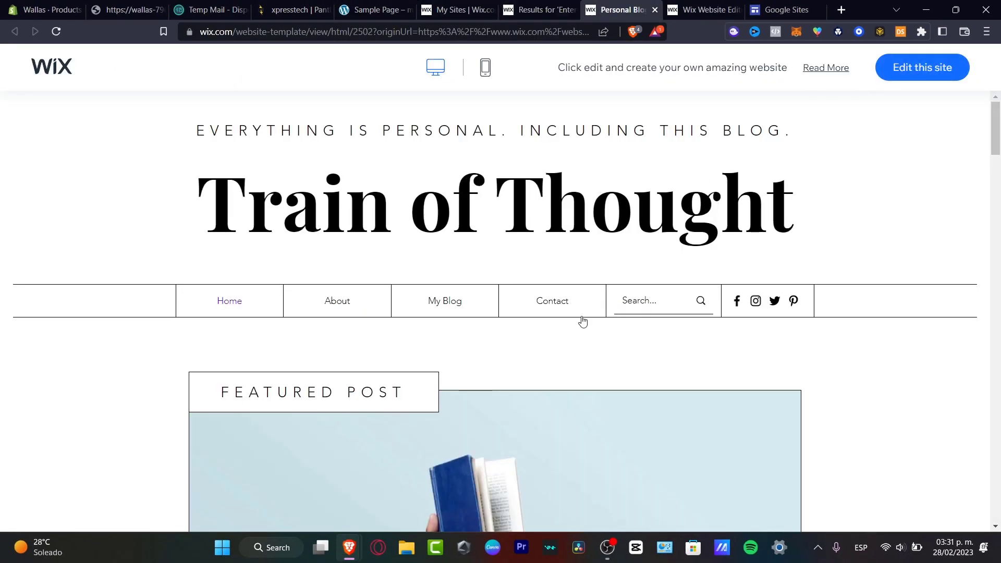
{"action": "left_click", "coordinate": [701, 10]}
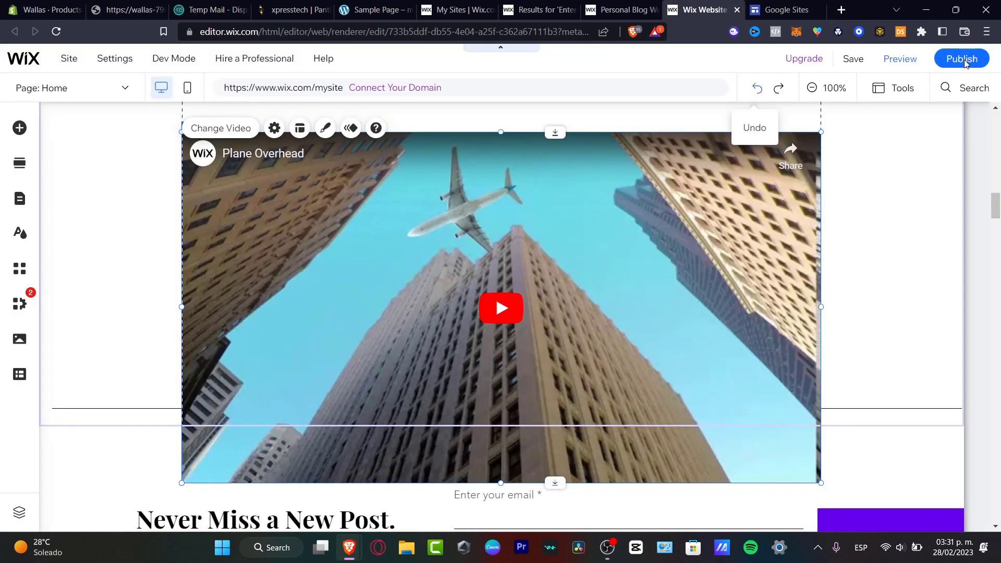
{"action": "left_click", "coordinate": [958, 60]}
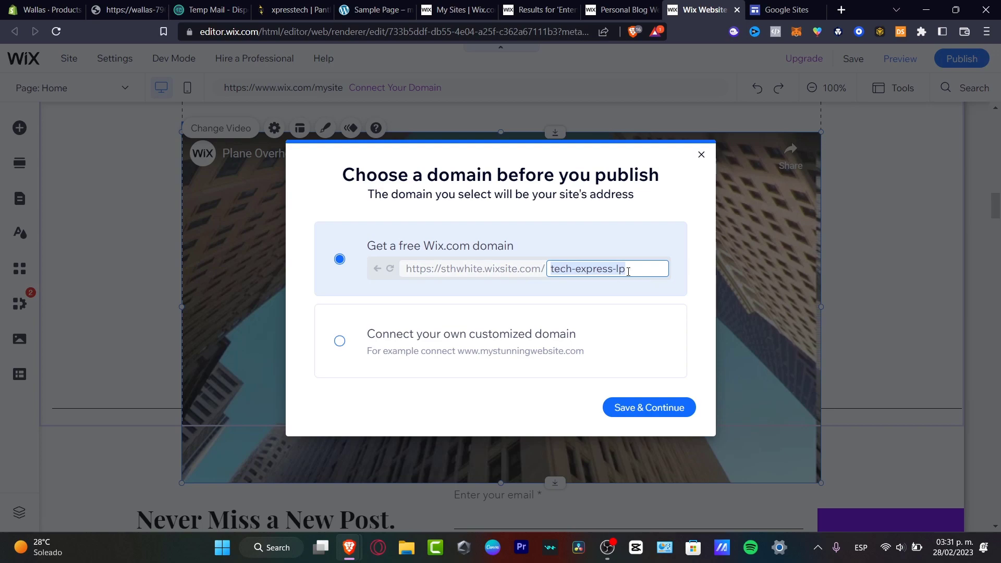
{"action": "left_click", "coordinate": [668, 407]}
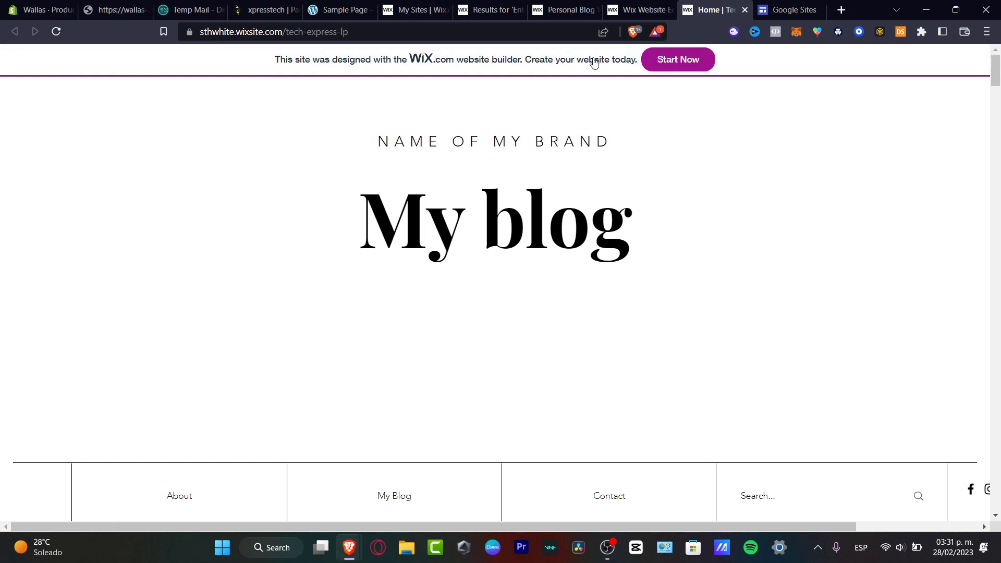
{"action": "scroll", "coordinate": [684, 243], "scroll_direction": "down", "scroll_amount": 5}
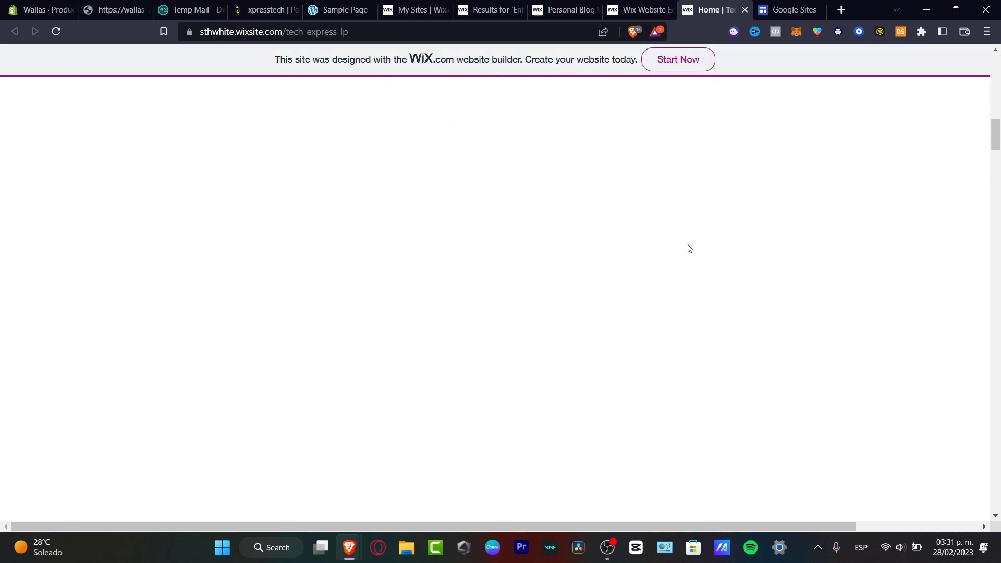
{"action": "scroll", "coordinate": [688, 248], "scroll_direction": "down", "scroll_amount": 15}
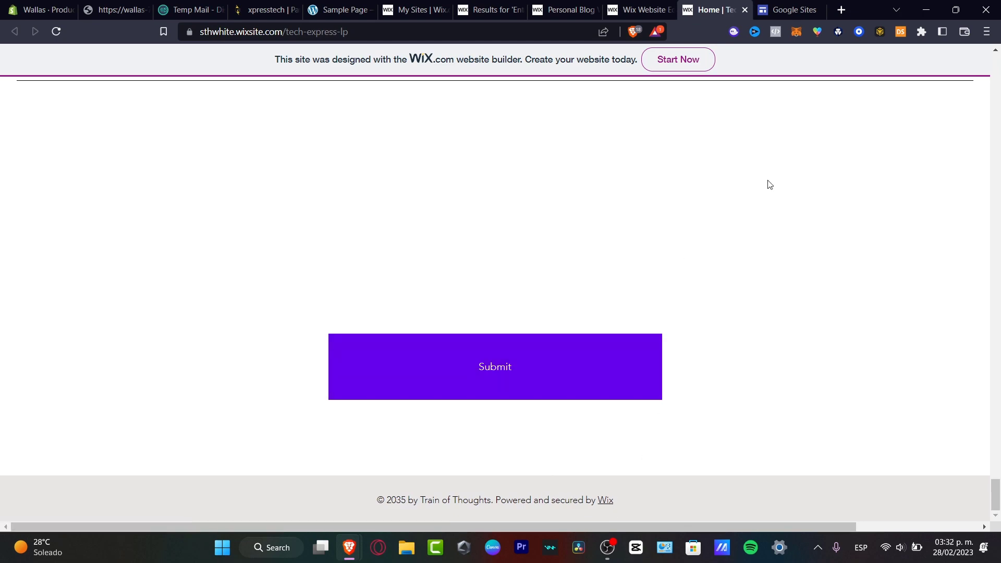
- Switch to Google Sites and create a site from the Help Center template in the template gallery
{"action": "left_click", "coordinate": [802, 4]}
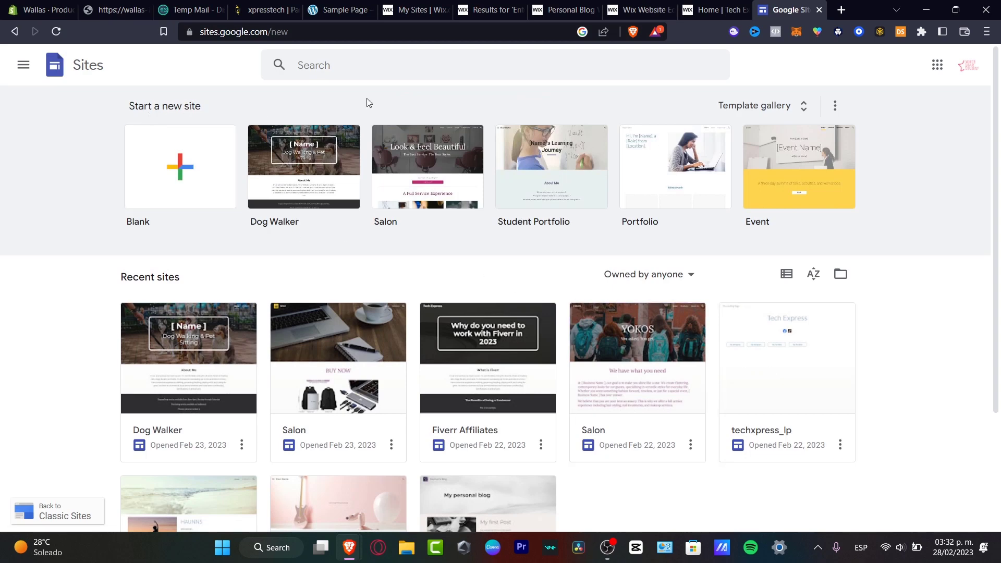
{"action": "left_click", "coordinate": [753, 105]}
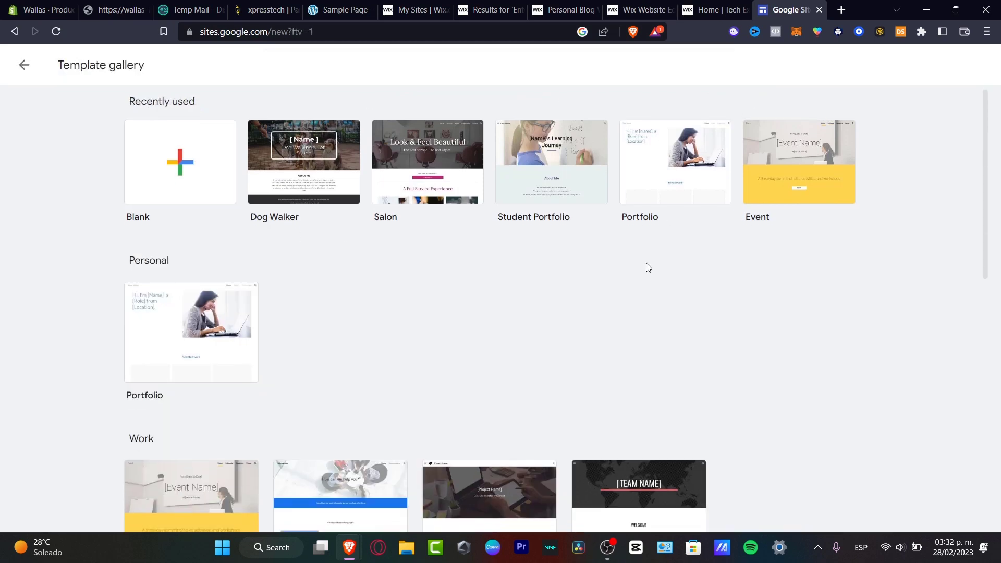
{"action": "scroll", "coordinate": [647, 267], "scroll_direction": "down", "scroll_amount": 4}
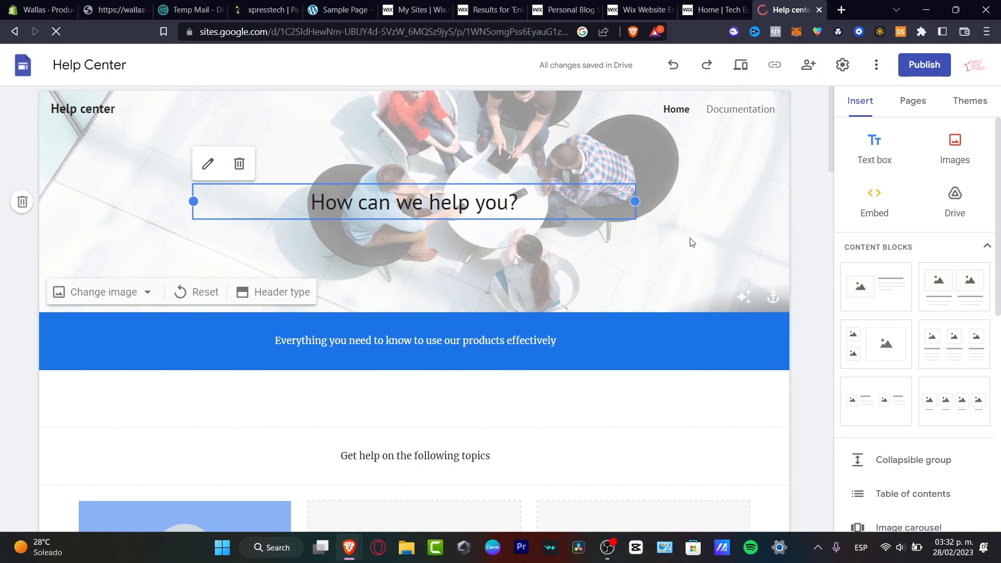
- Publish the Help Center site to the web with techxpress182 as its web address
{"action": "left_click", "coordinate": [933, 65]}
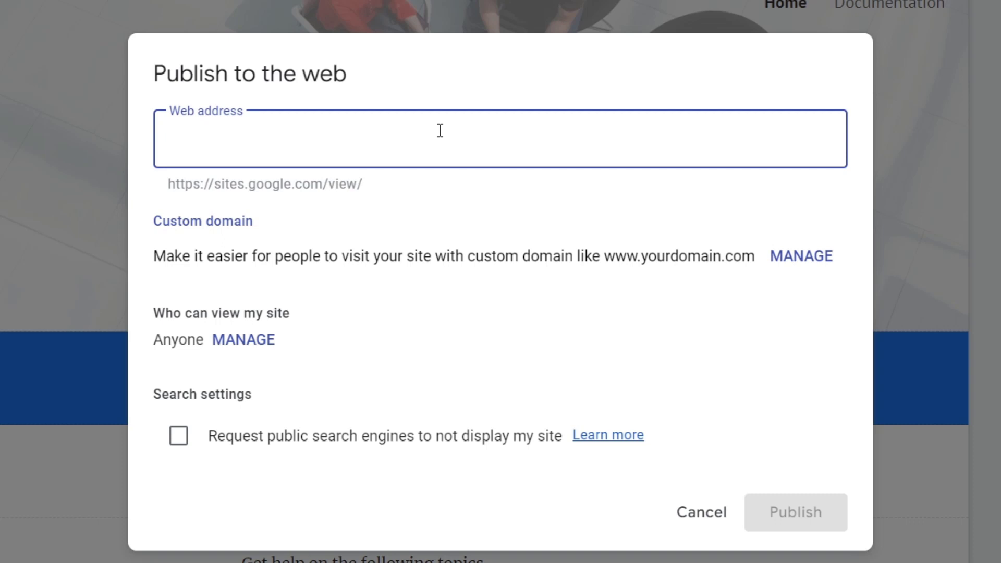
{"action": "type", "text": "techxpre"}
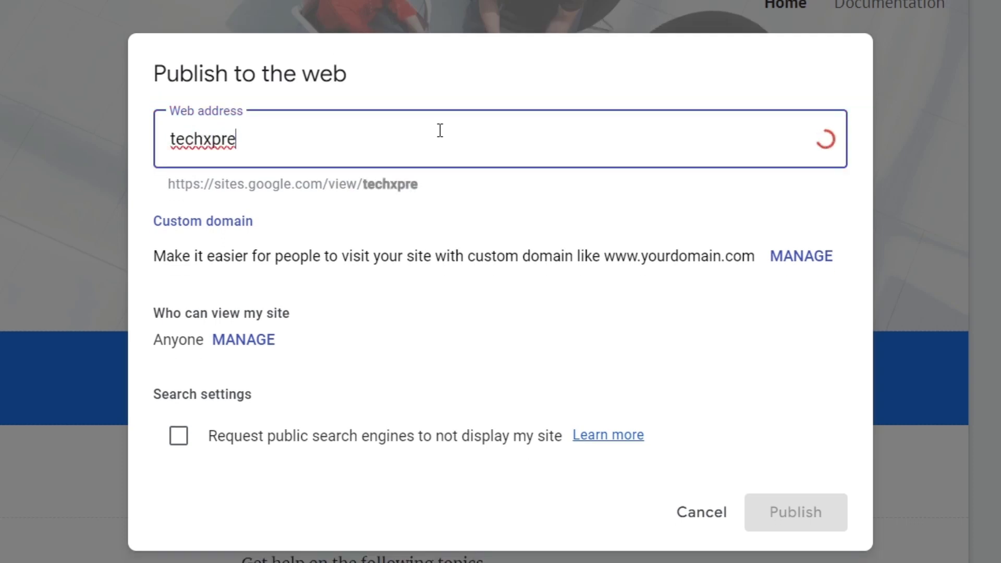
{"action": "type", "text": "ss"}
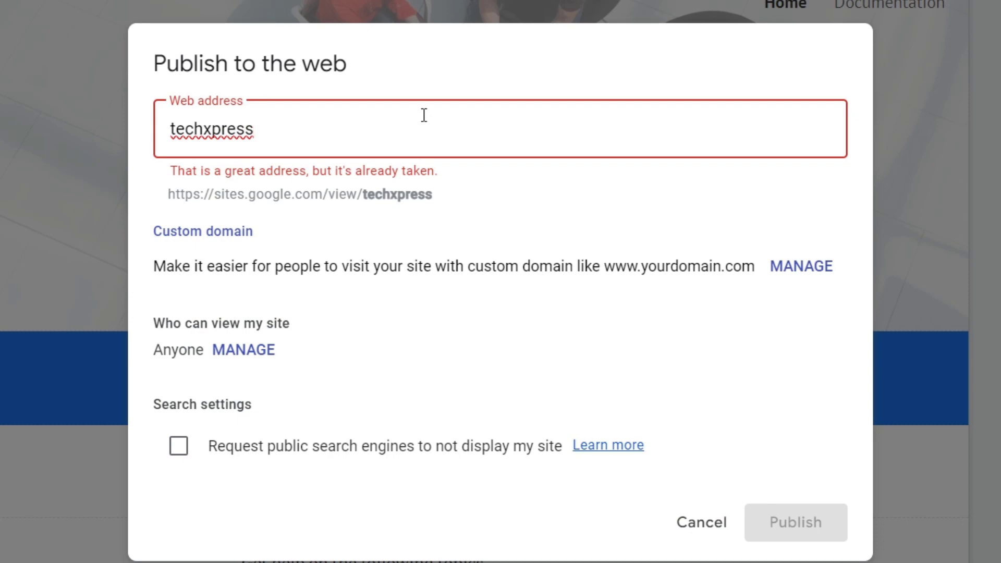
{"action": "type", "text": "182"}
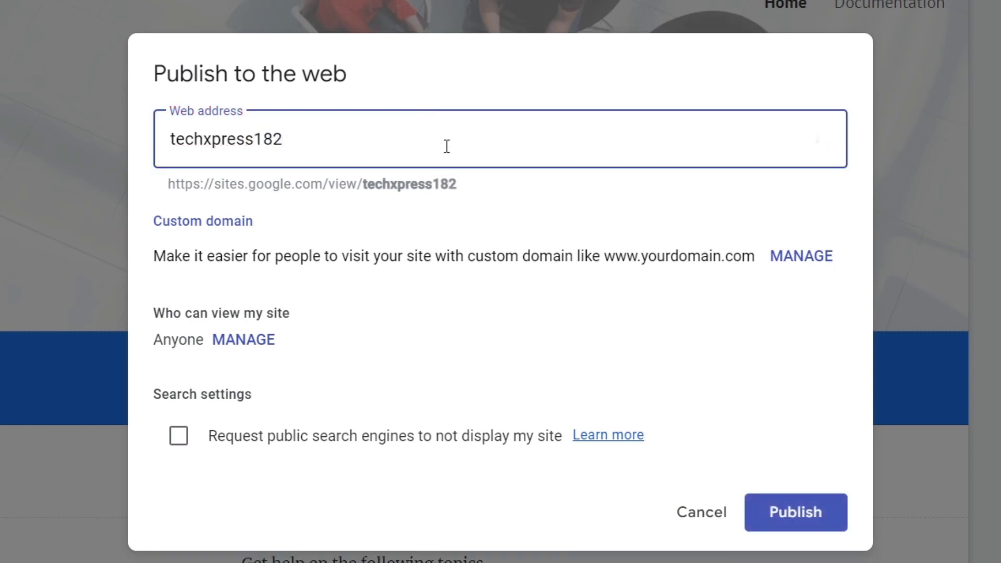